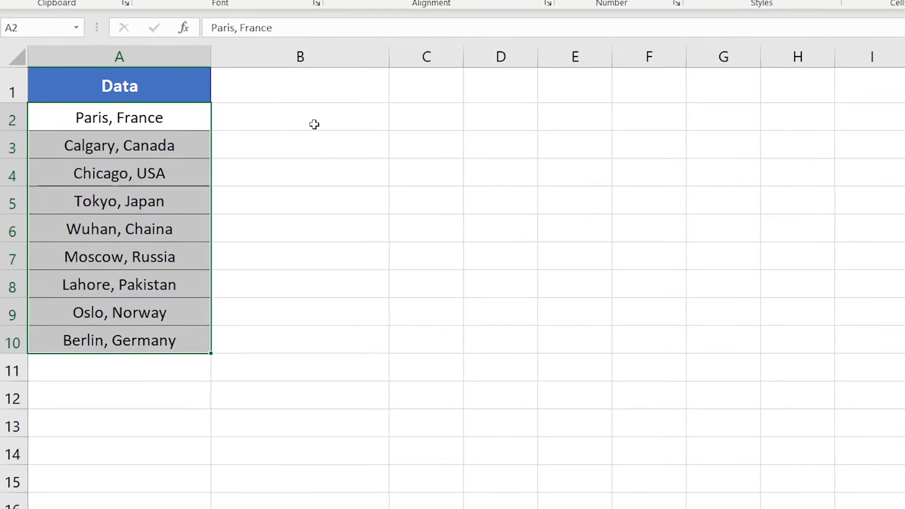
Enter the formula =LEN(A2) in cell B2 to count the characters of the text in A2
click(341, 109)
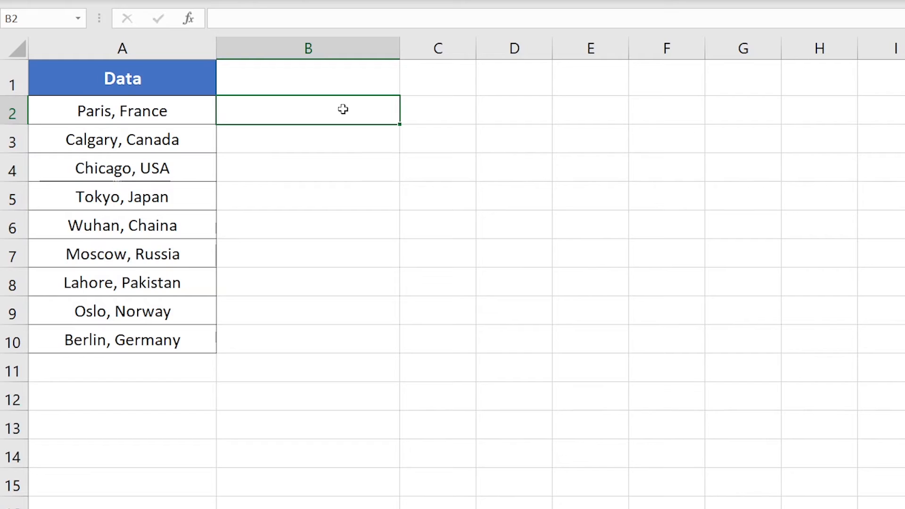
click(181, 112)
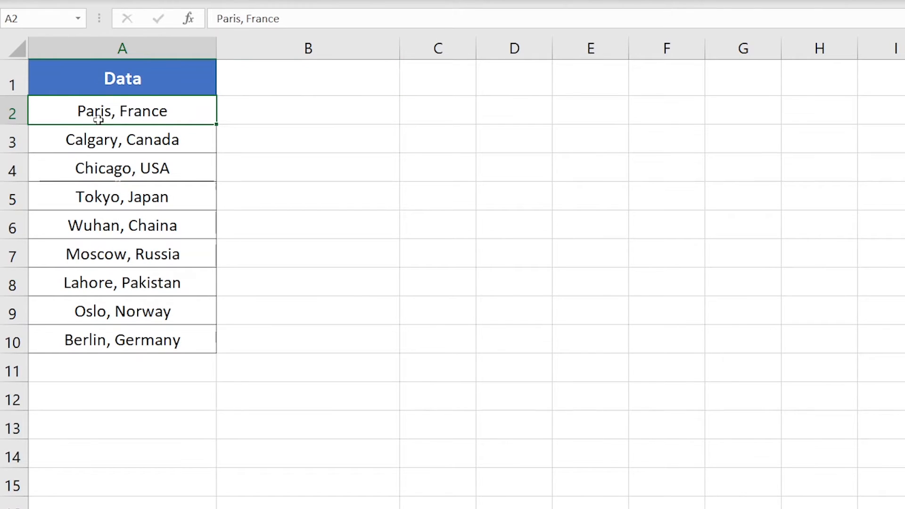
double_click(302, 116)
text(=)
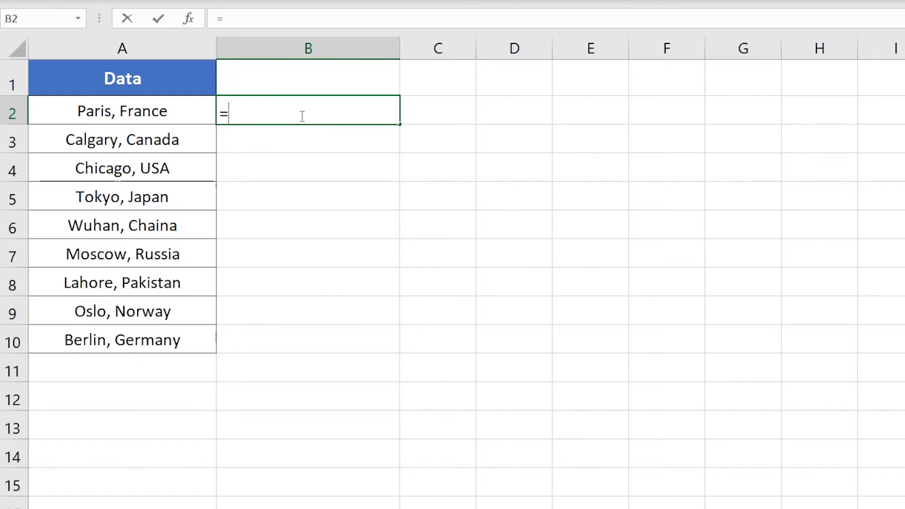
text(LEN)
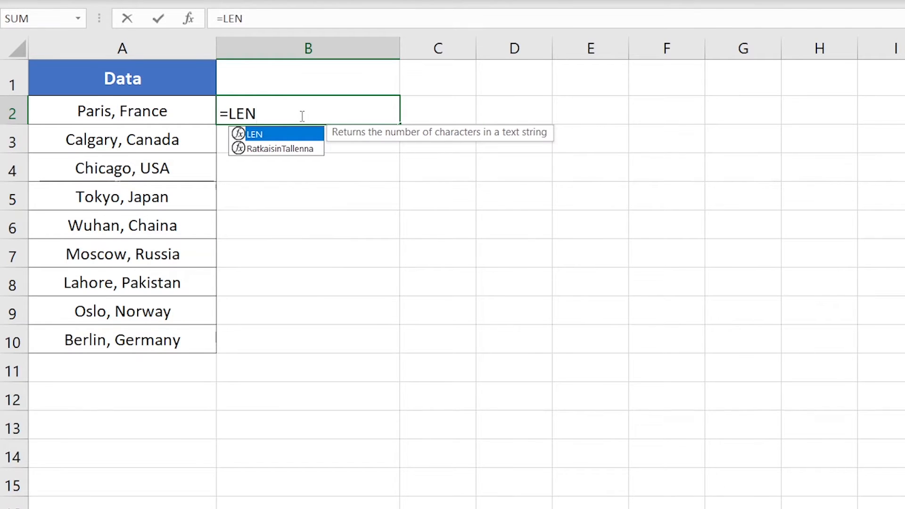
text(()
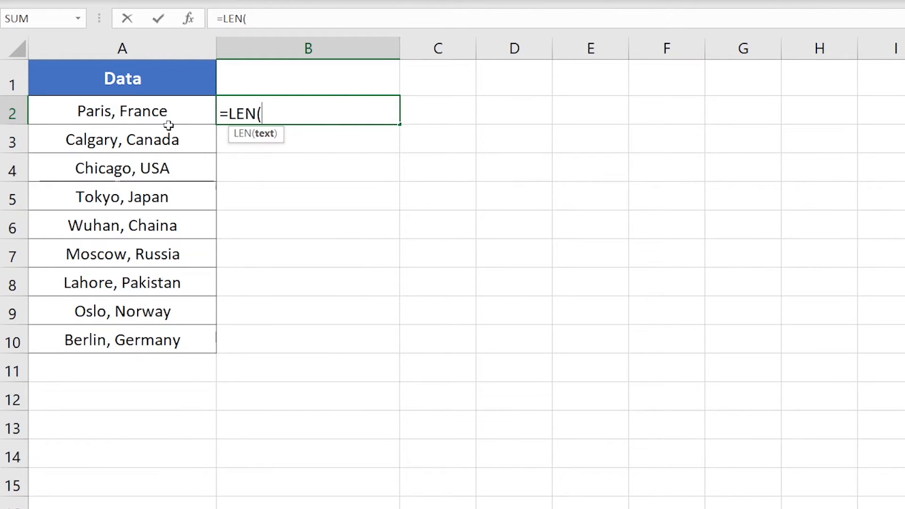
click(135, 112)
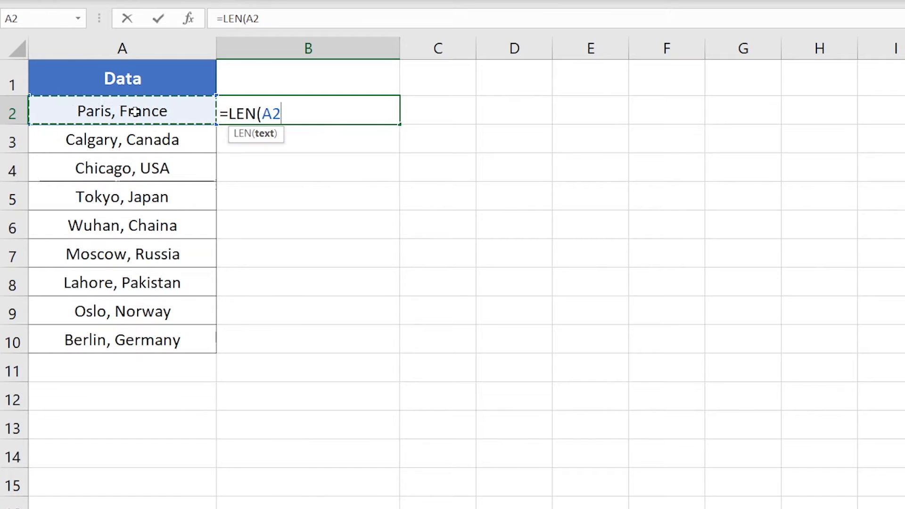
key(Return)
click(307, 115)
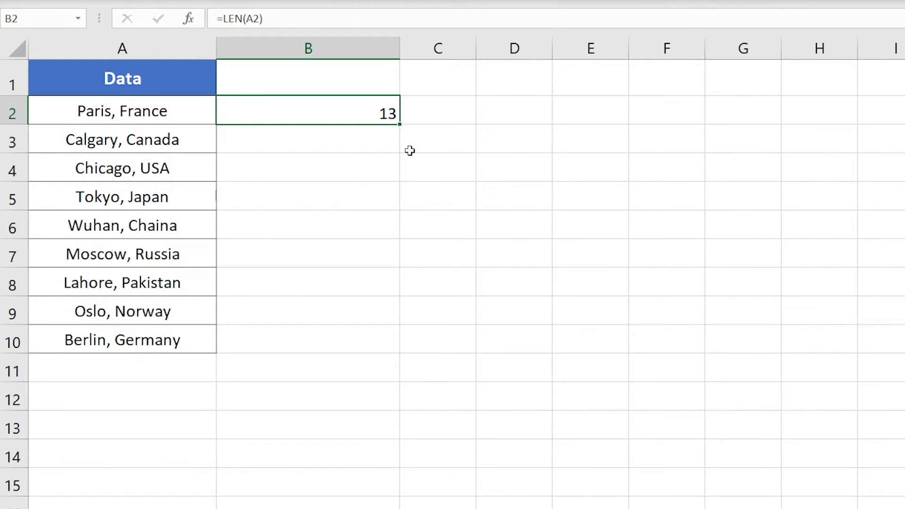
Enter the formula =FIND(" ",A2) in cell C2 to locate the space within the text in A2
click(156, 118)
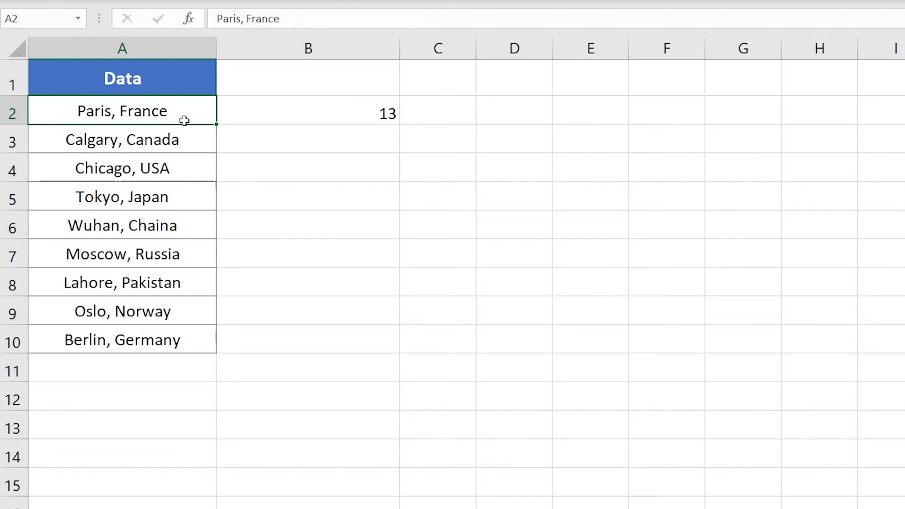
click(441, 119)
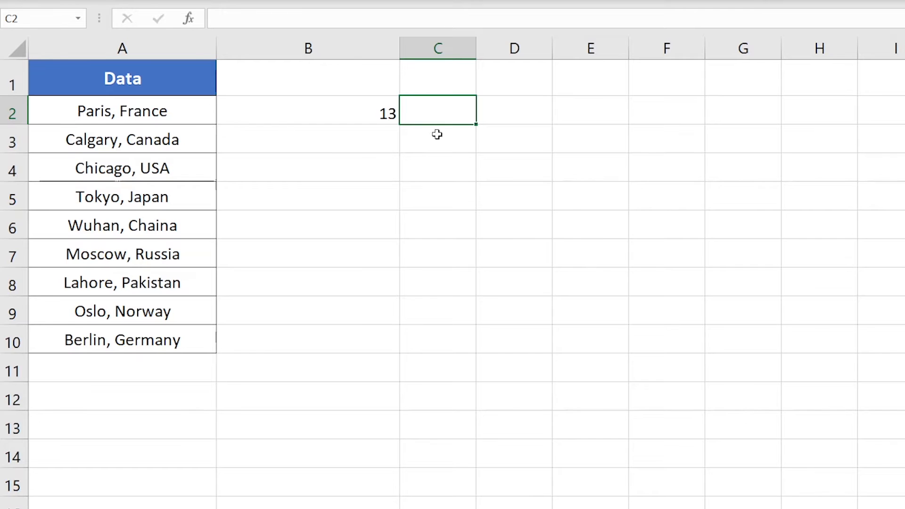
double_click(453, 117)
text(=FIND()
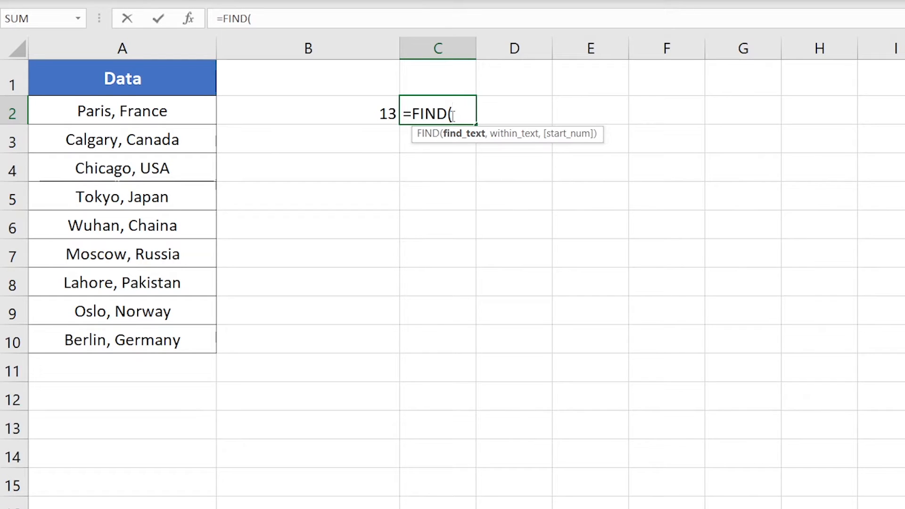
text(" ",)
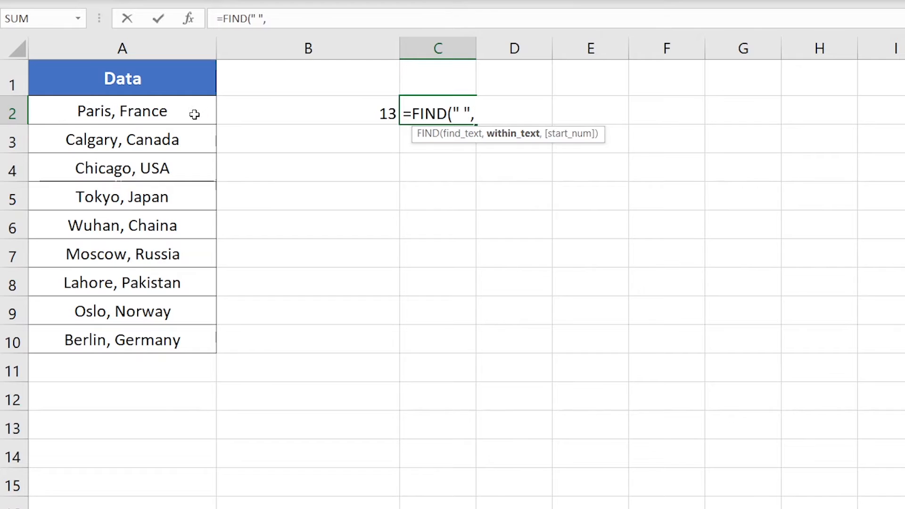
click(169, 115)
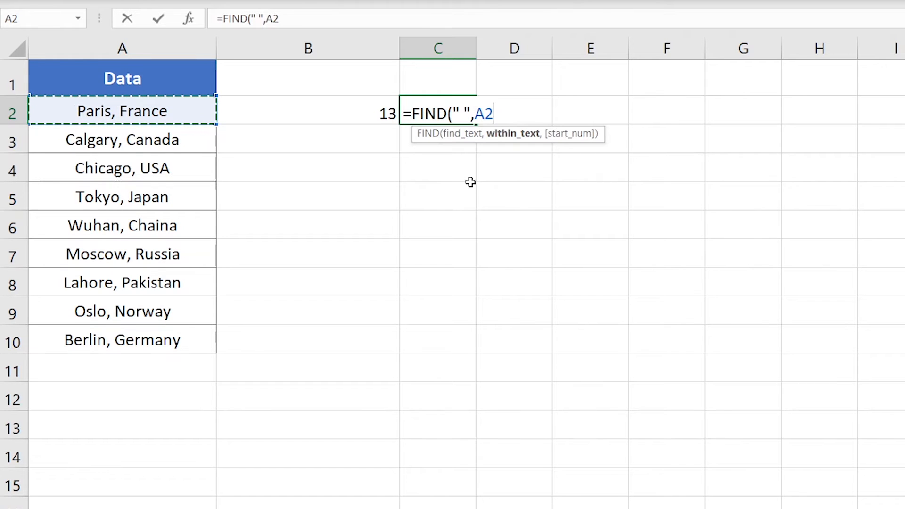
text(,)
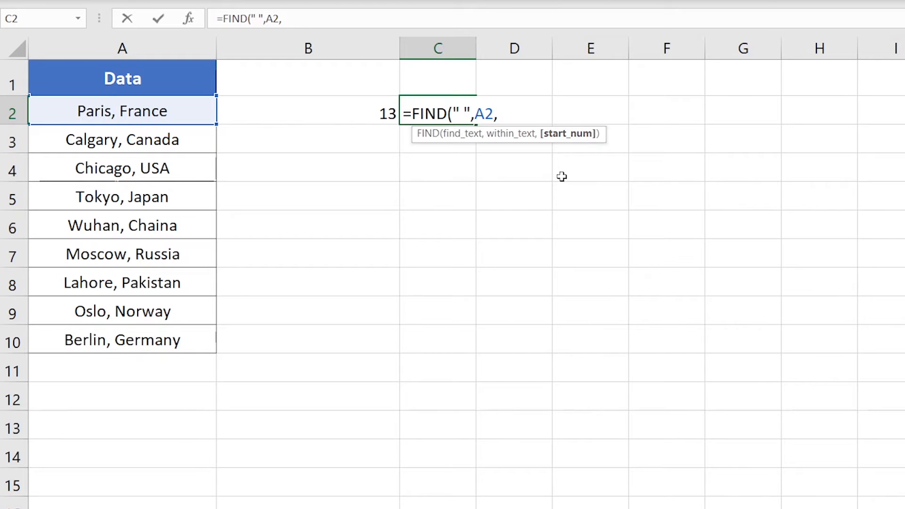
key(BackSpace)
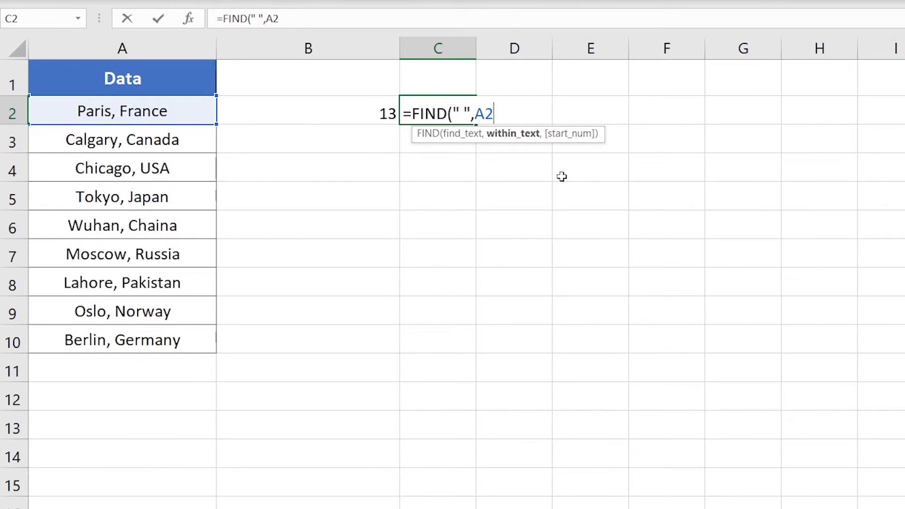
text())
key(Return)
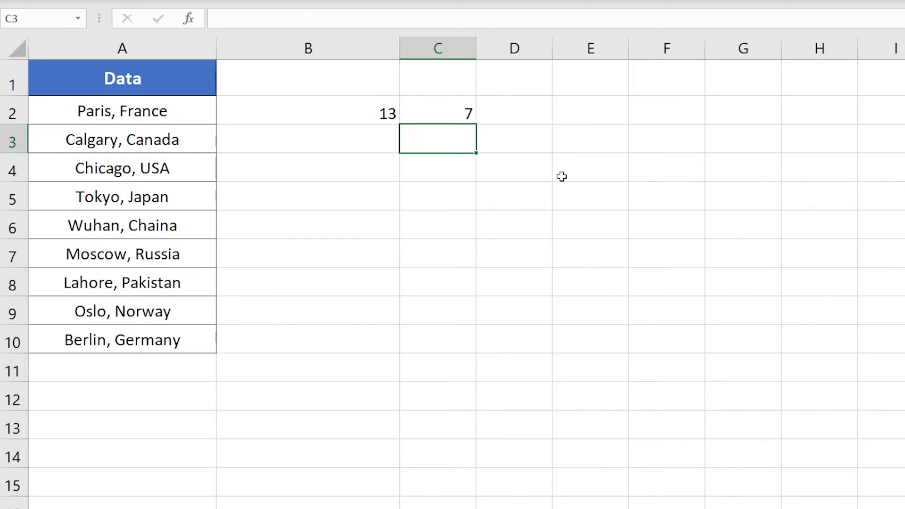
click(440, 116)
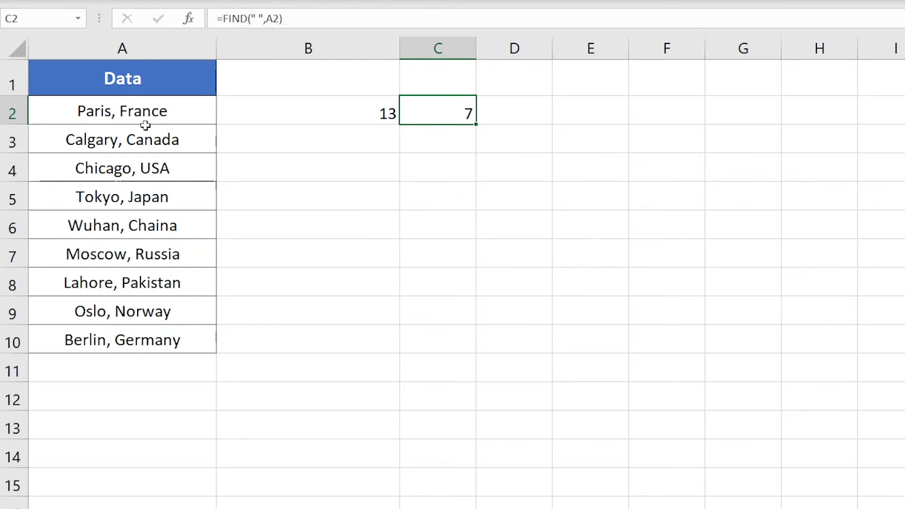
click(138, 110)
click(503, 116)
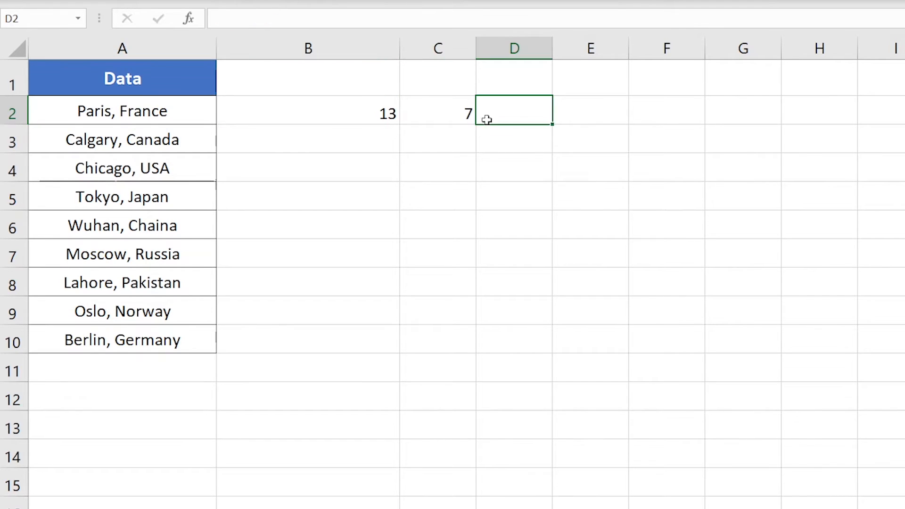
click(440, 113)
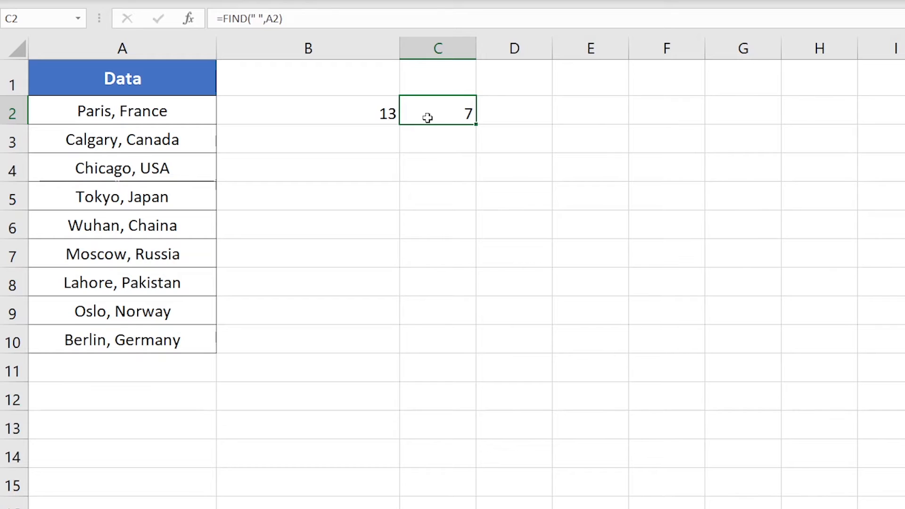
click(322, 119)
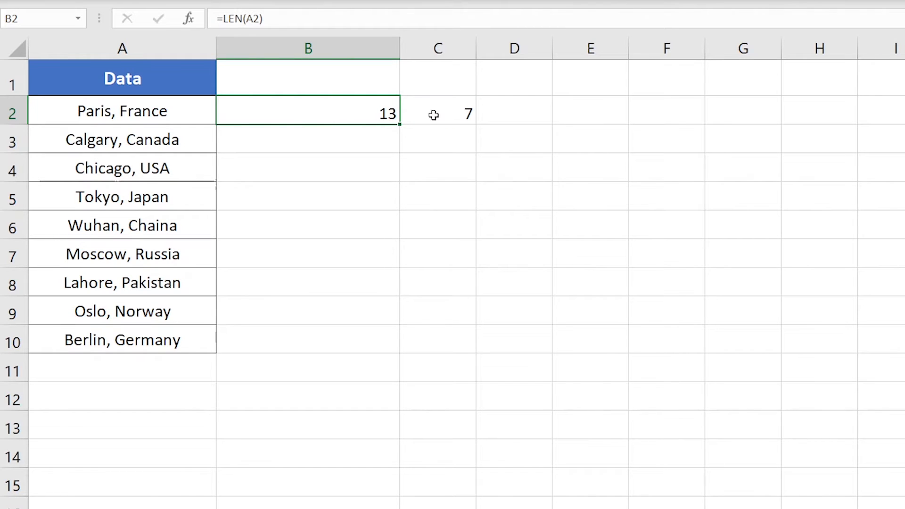
click(153, 111)
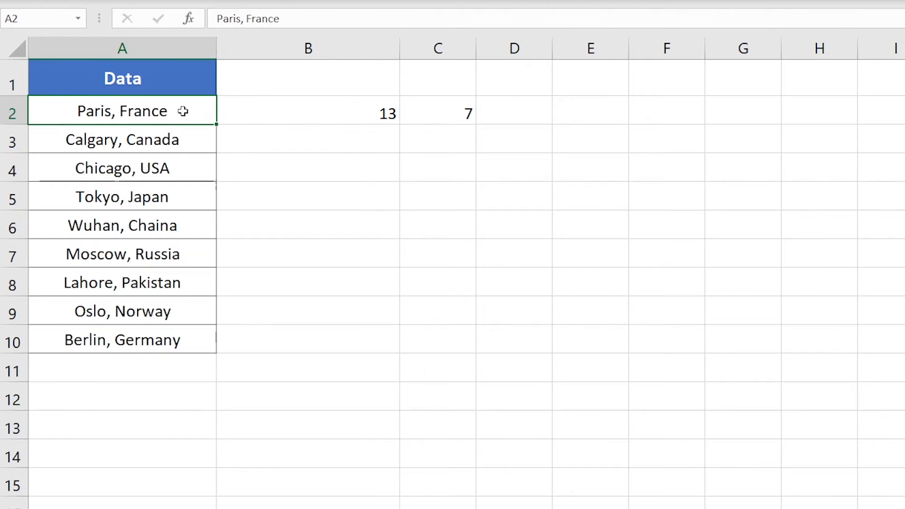
Enter the formula =B2-C2 in cell D2 to calculate the number of characters after the space
double_click(514, 112)
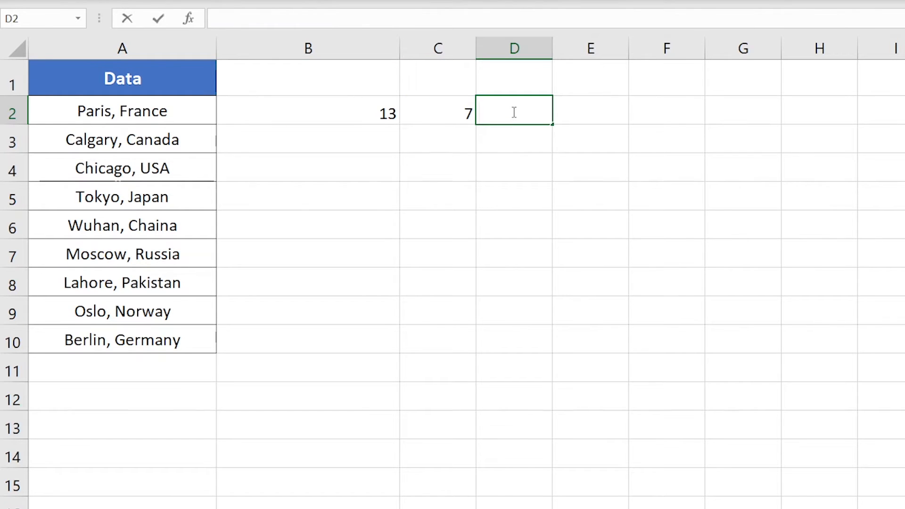
text(=)
click(348, 114)
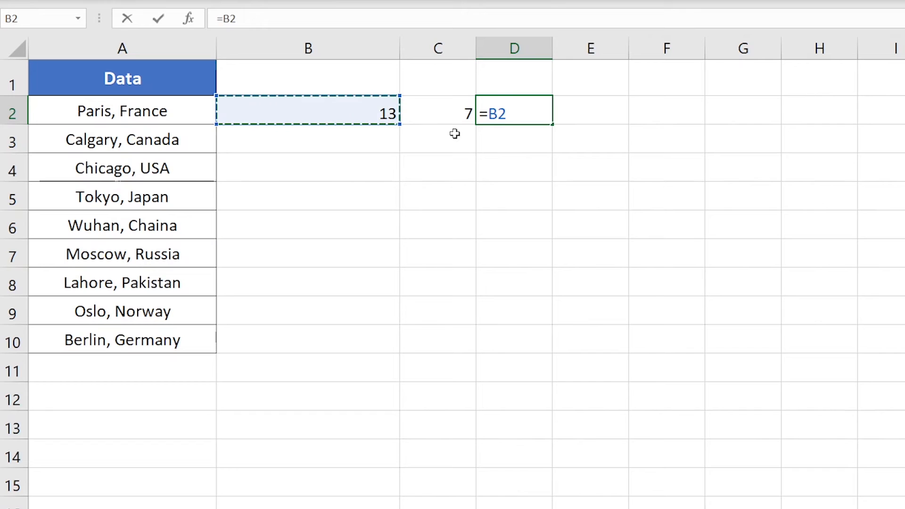
text(-)
click(443, 113)
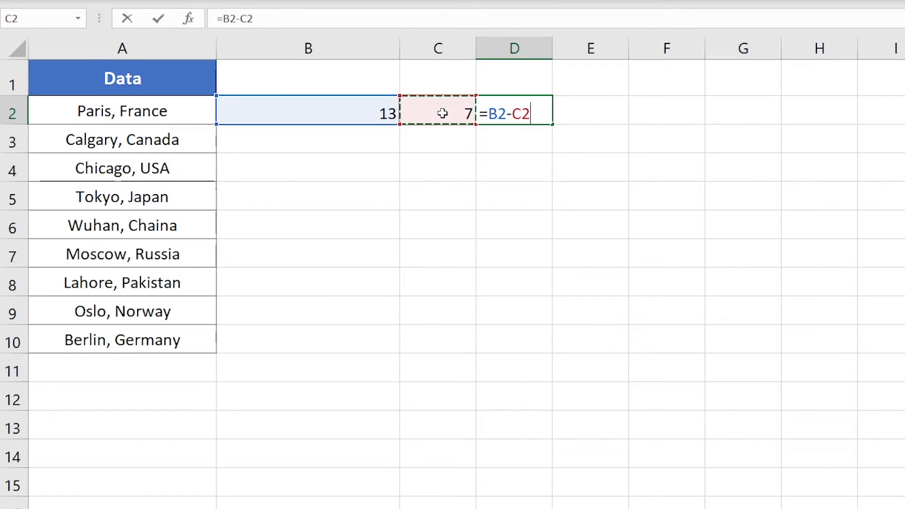
key(Return)
click(504, 104)
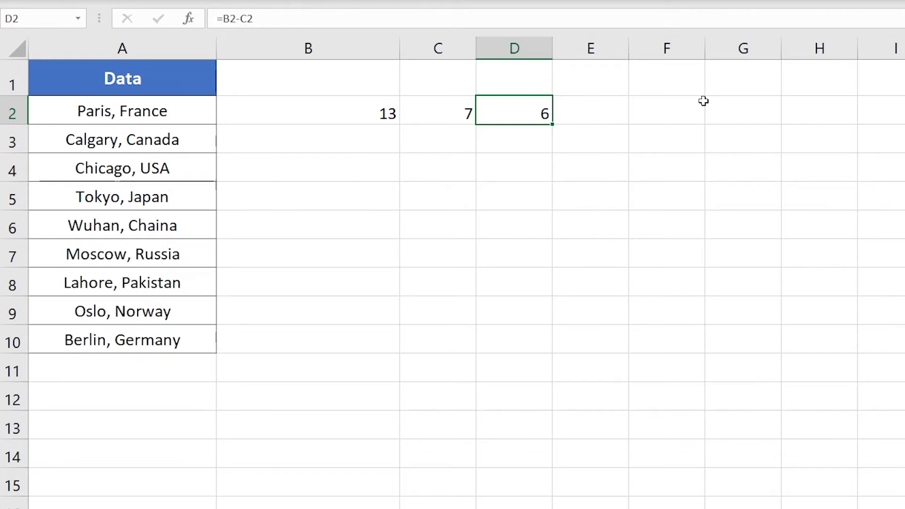
Enter the formula =RIGHT(A2,D2) in cell E2 to extract the country name from the text in A2
click(182, 116)
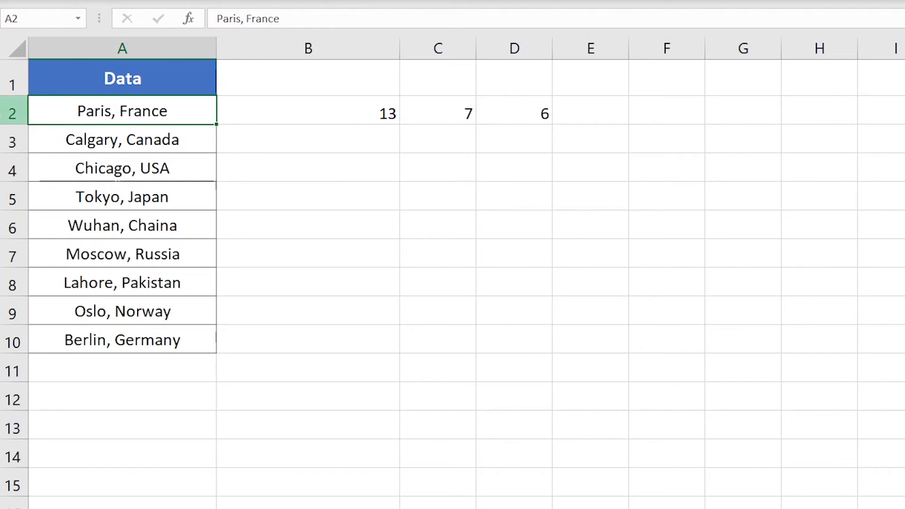
click(612, 113)
text(=)
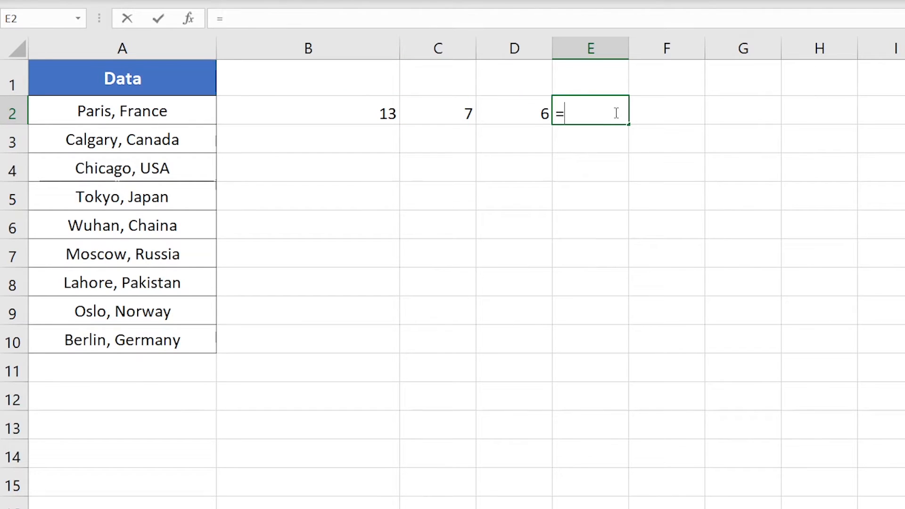
text(RIGHT)
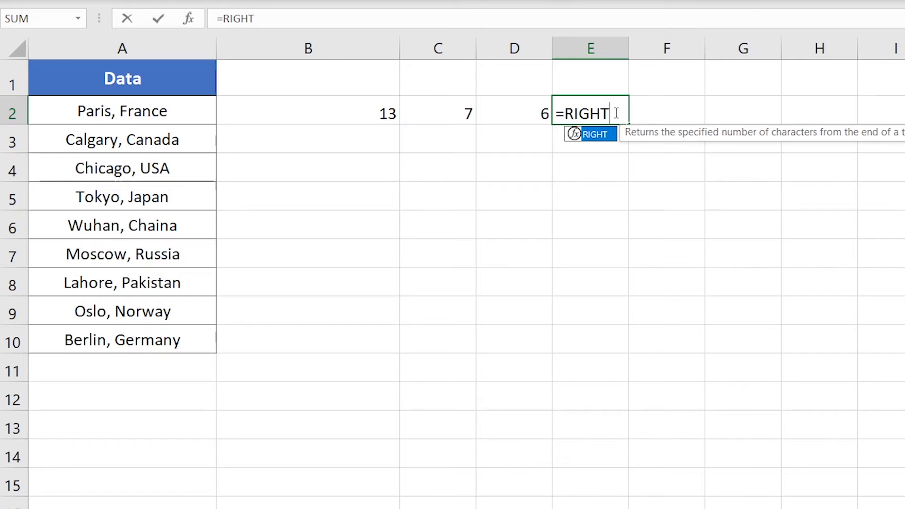
text(()
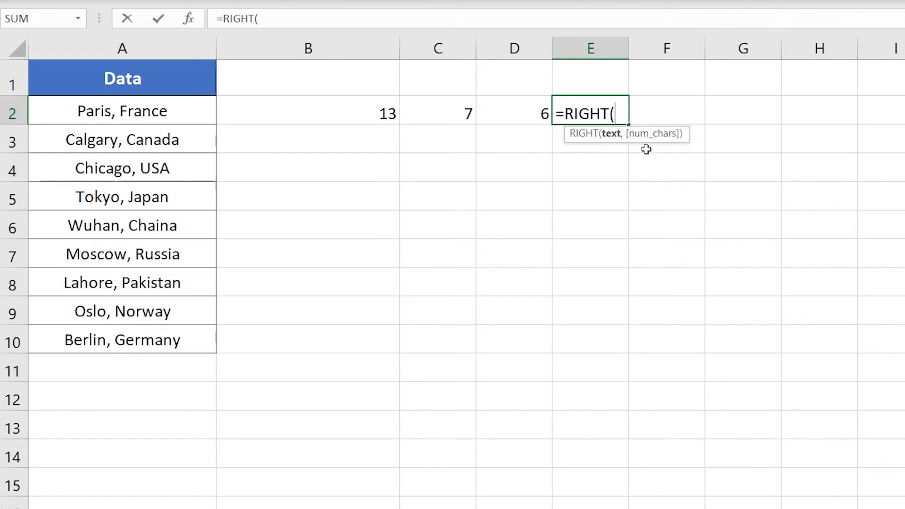
click(169, 113)
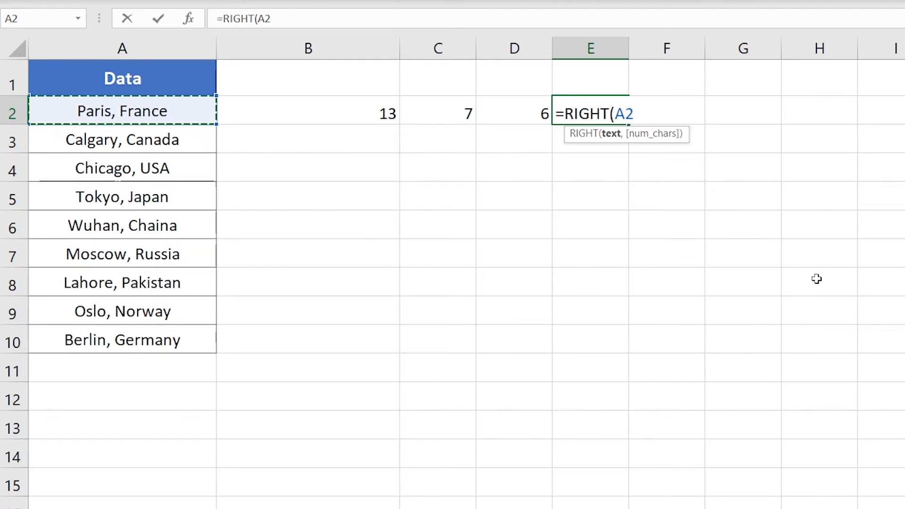
text(,)
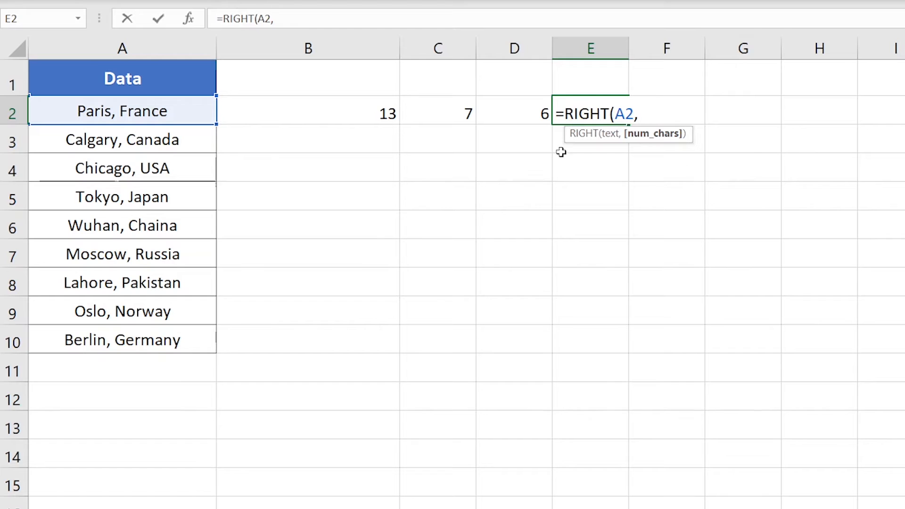
click(515, 115)
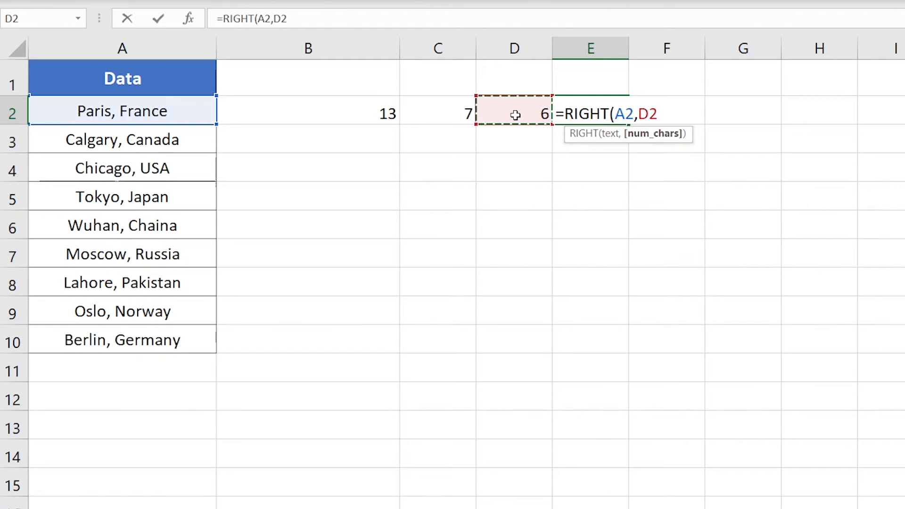
key(Return)
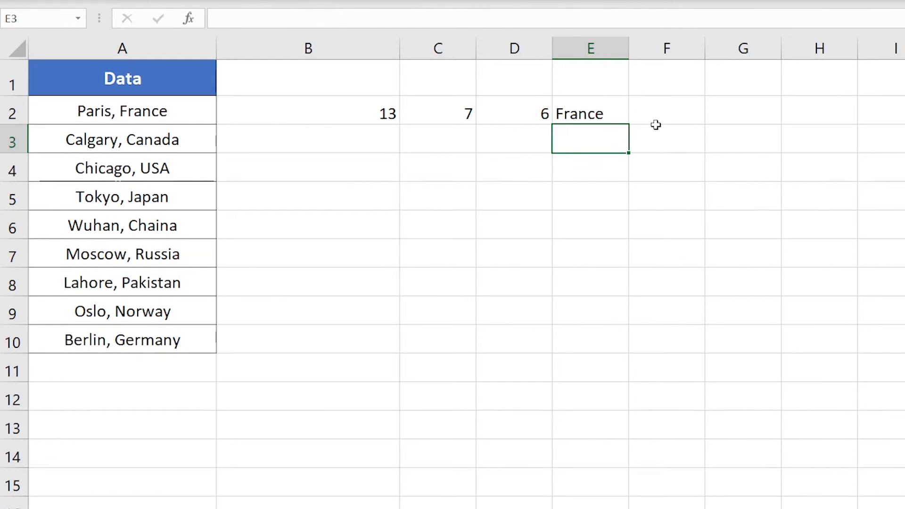
click(614, 118)
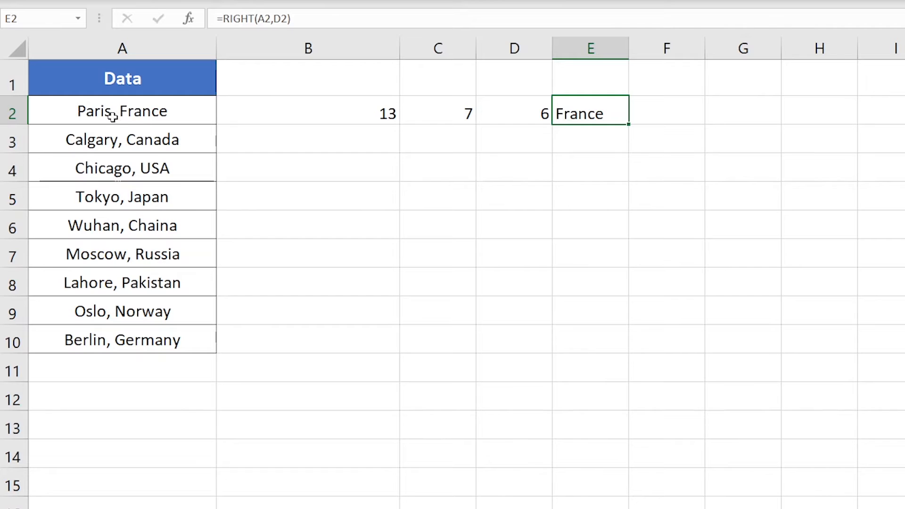
drag(375, 119, 567, 120)
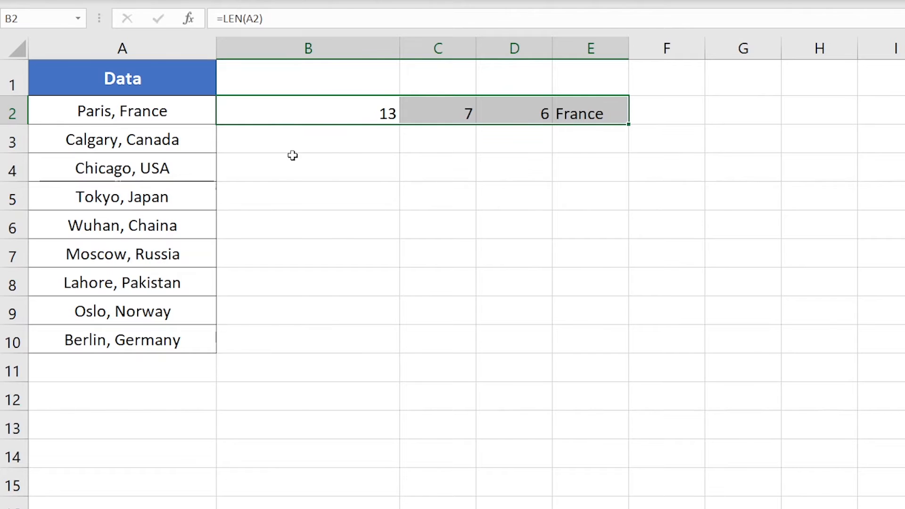
click(364, 225)
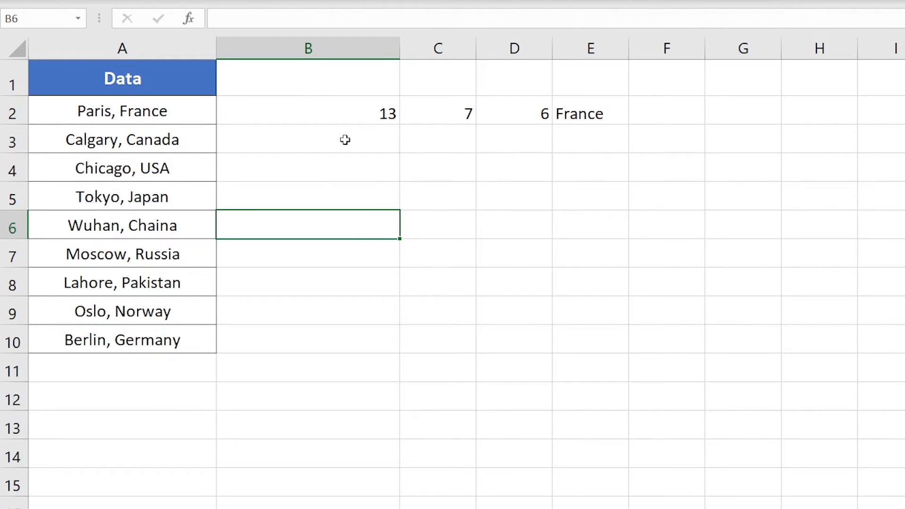
Clear the helper formulas from cells B2 to E2
click(342, 119)
drag(423, 120, 613, 121)
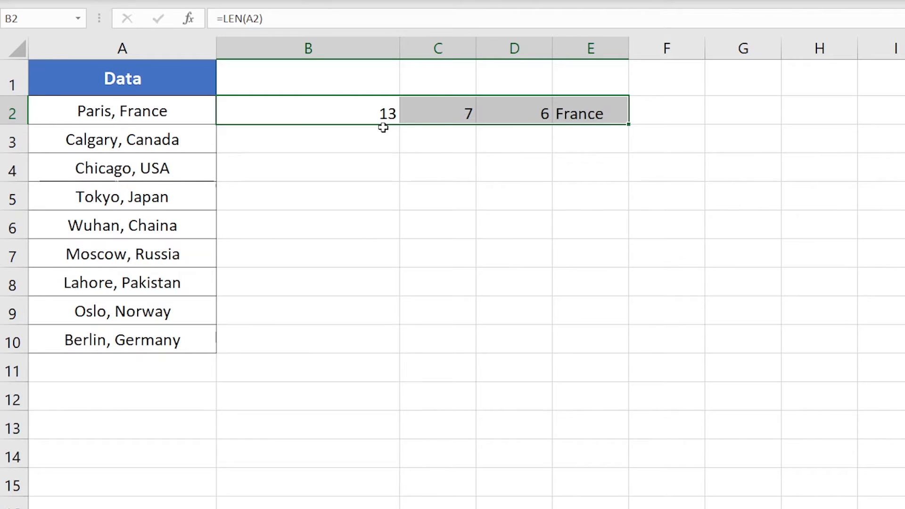
click(703, 71)
click(678, 141)
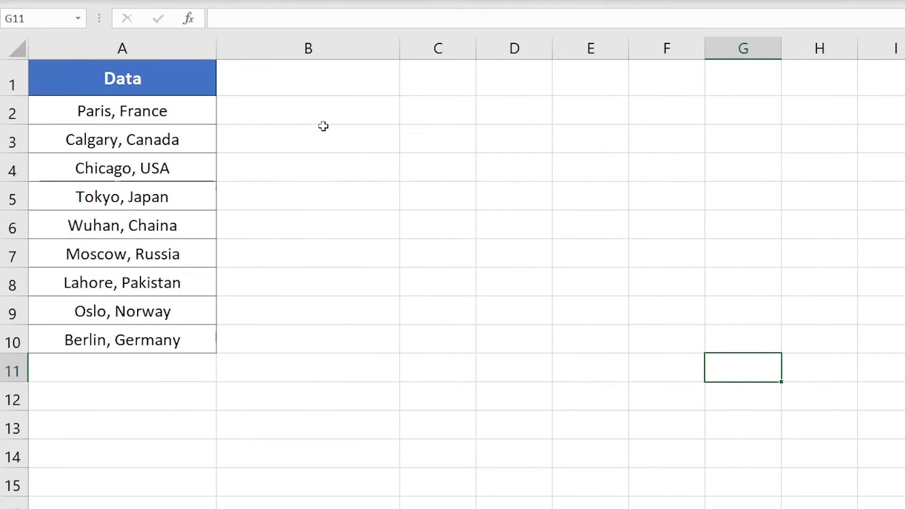
Enter the combined formula =RIGHT(A2,LEN(A2)-FIND(" ",A2)) in cell B2 to extract the country name from the text in A2
click(327, 115)
text(=)
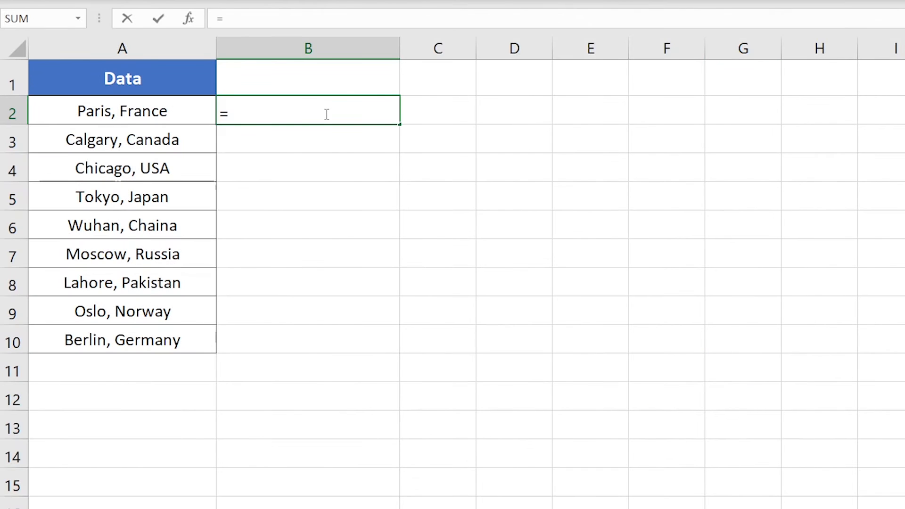
text(RIGHT()
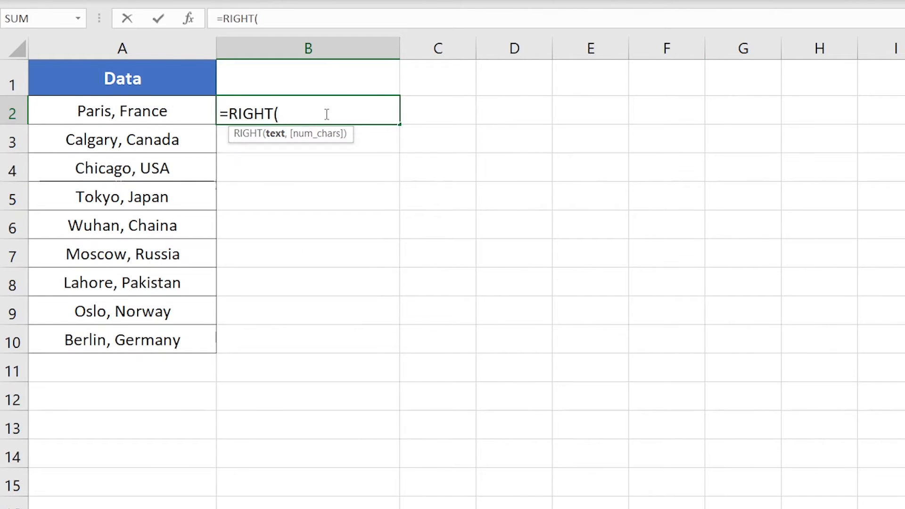
click(158, 113)
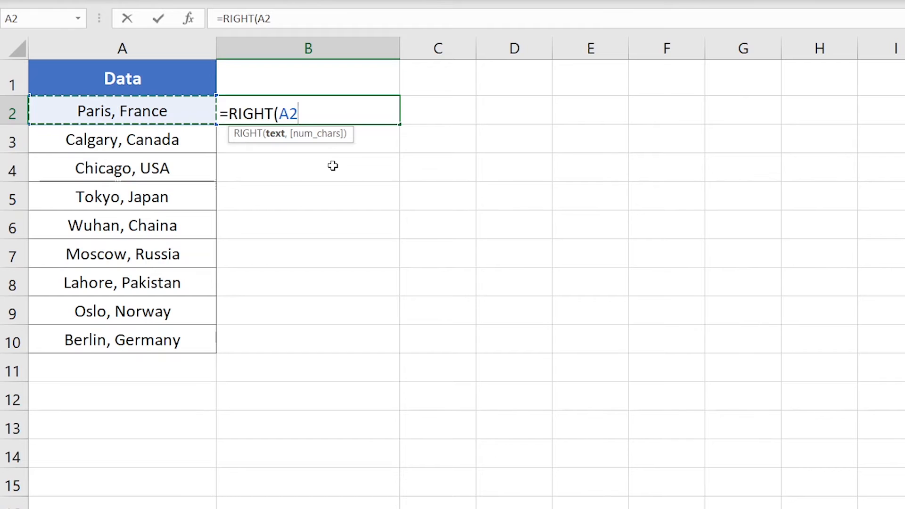
text(,)
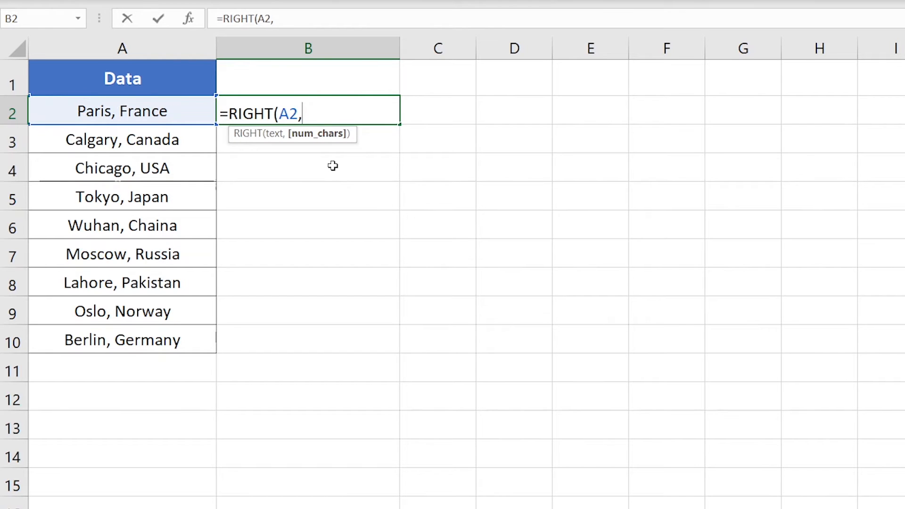
text(LEN()
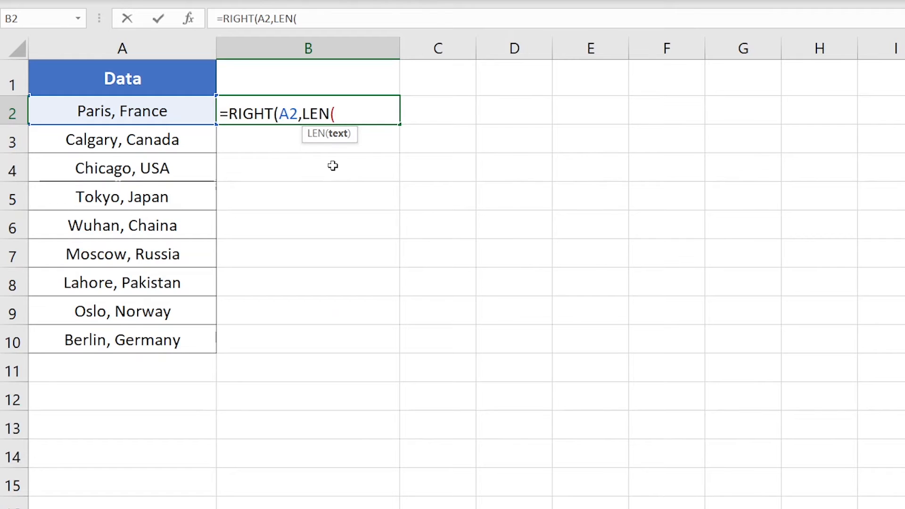
click(183, 113)
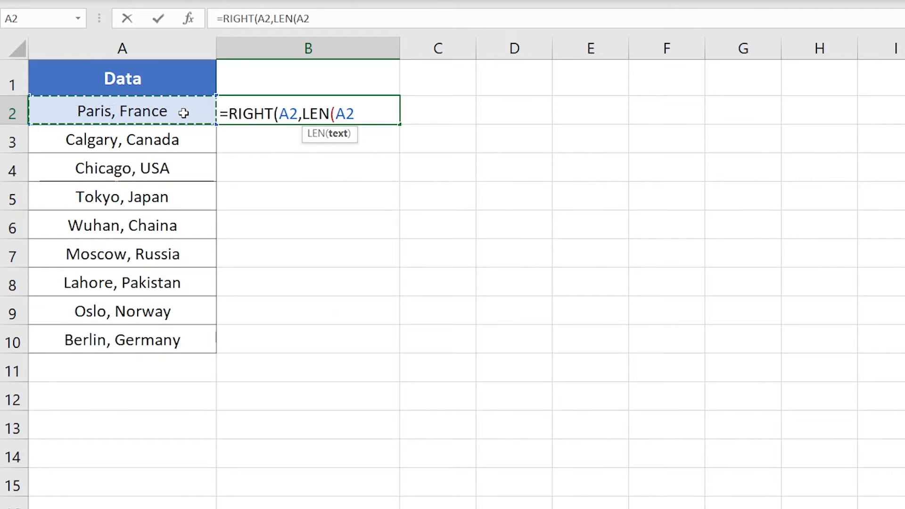
text()-)
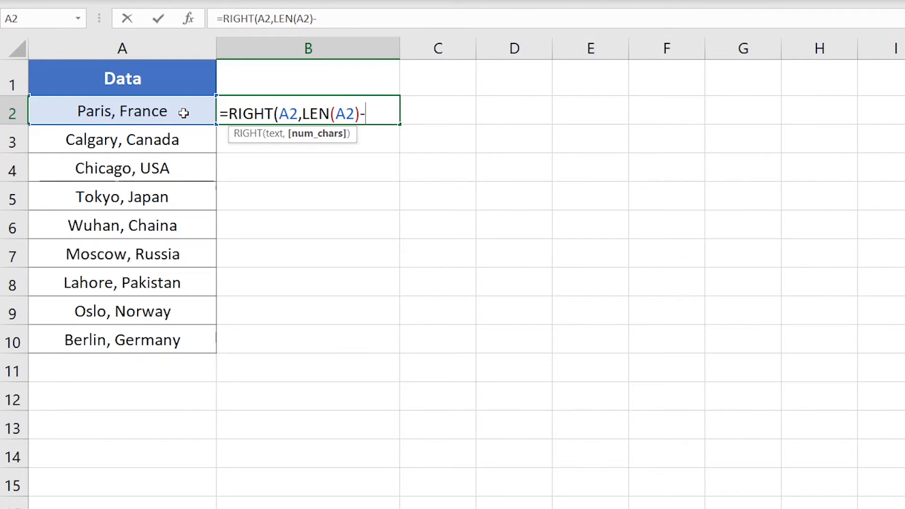
text(FIND()
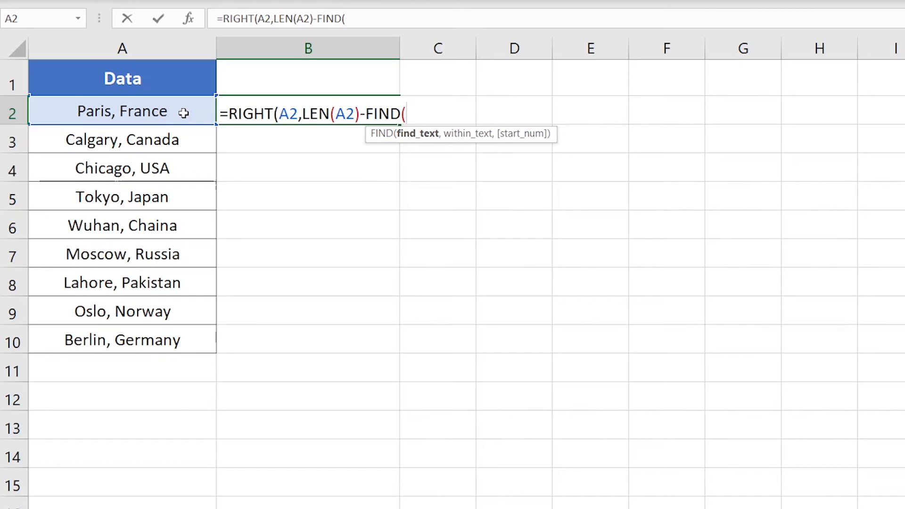
text(" ",)
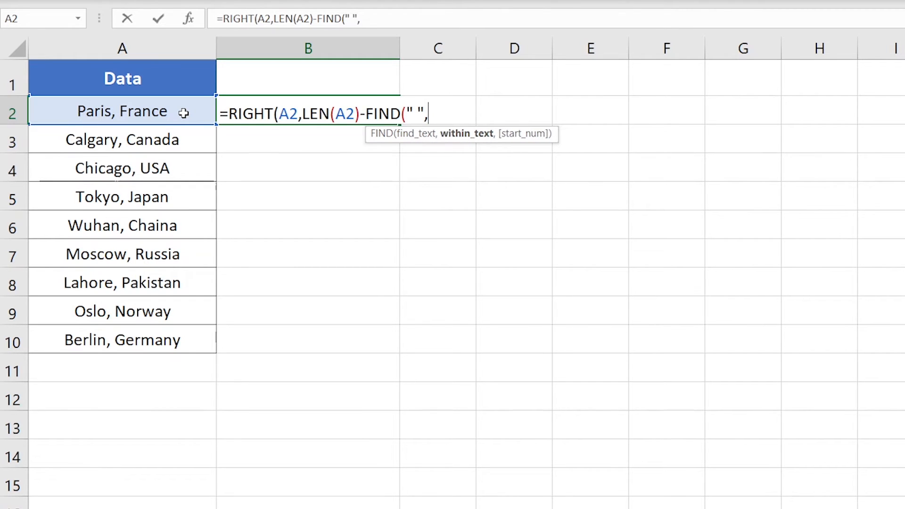
click(184, 114)
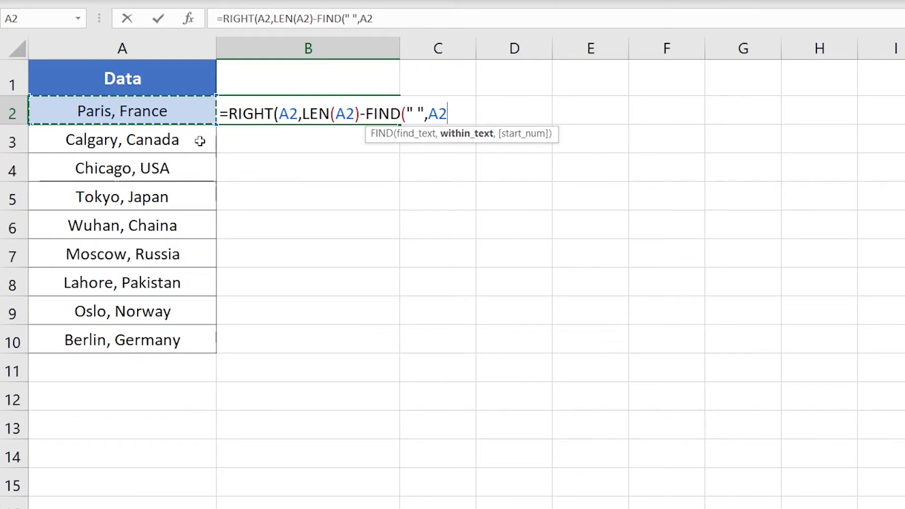
text()))
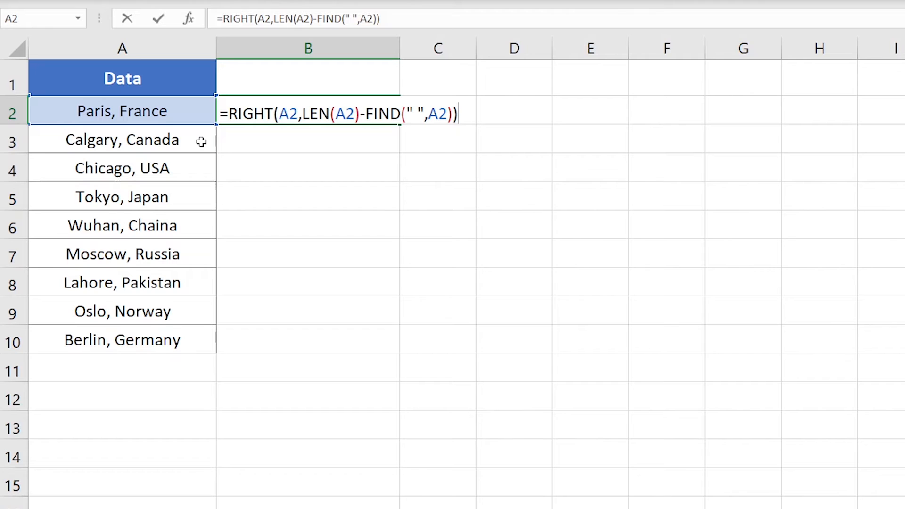
key(Return)
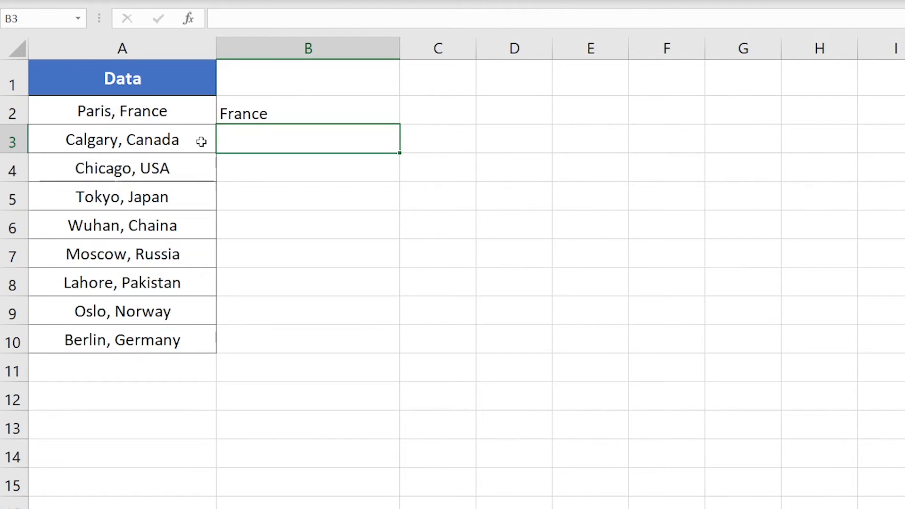
Fill the formula in B2 down to cell B10 and enter the heading Output in cell B1
click(300, 118)
drag(401, 124, 398, 344)
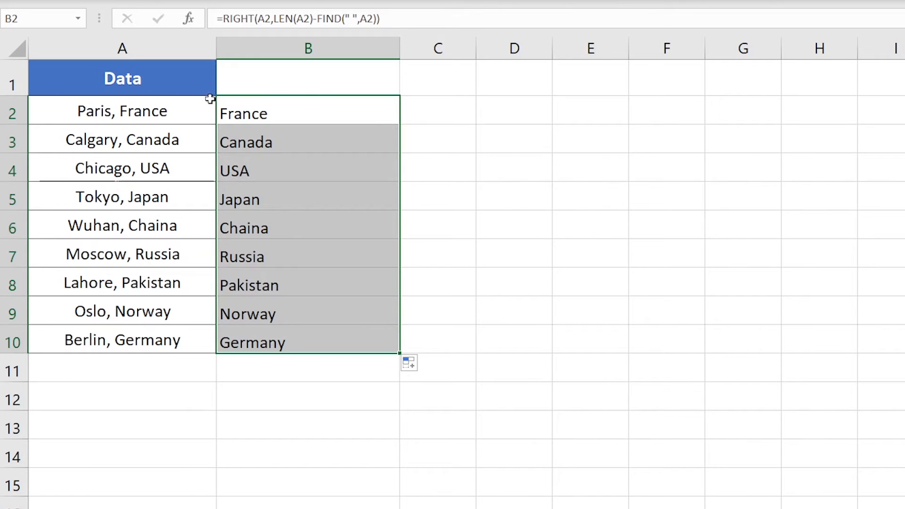
double_click(278, 84)
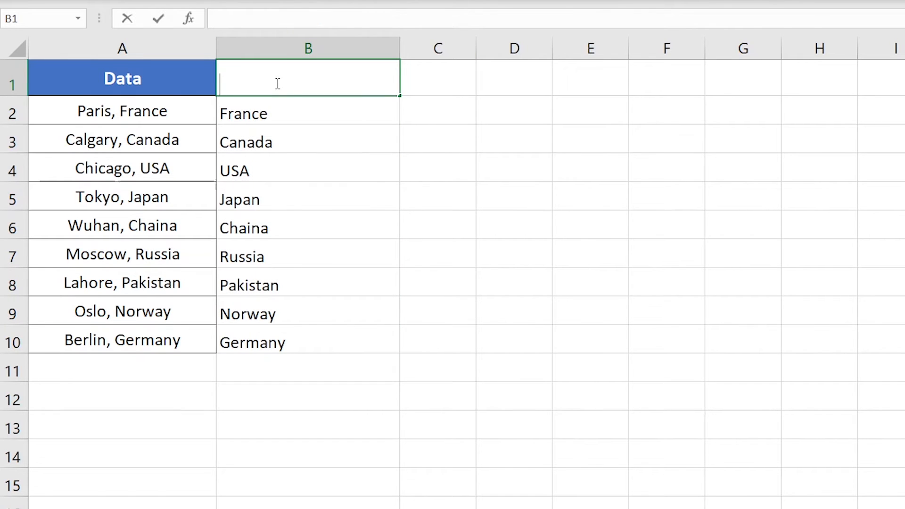
text(Output)
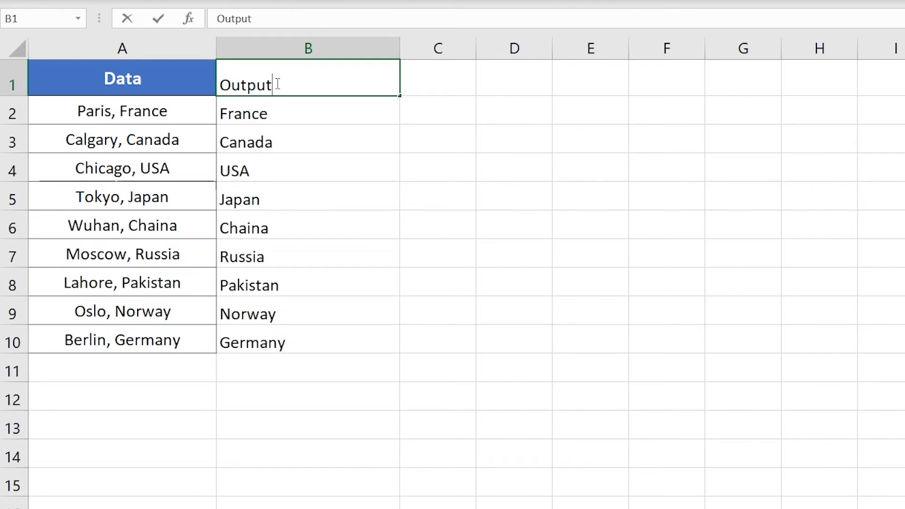
key(Return)
Copy the formatting of the Data heading in cell A1 to the Output heading in cell B1
click(252, 75)
click(87, 79)
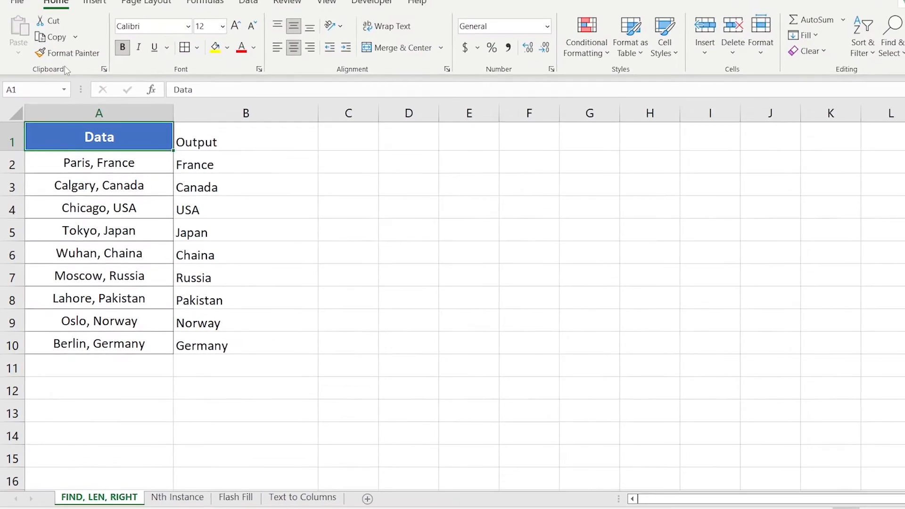
click(67, 53)
click(214, 137)
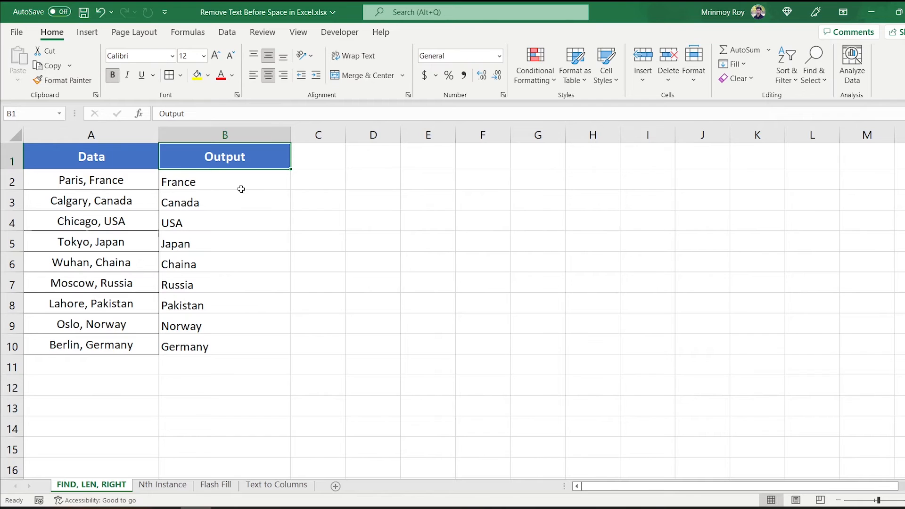
Center the Output heading and the country names horizontally in cells B1 to B10
click(144, 157)
drag(163, 158, 226, 338)
click(272, 79)
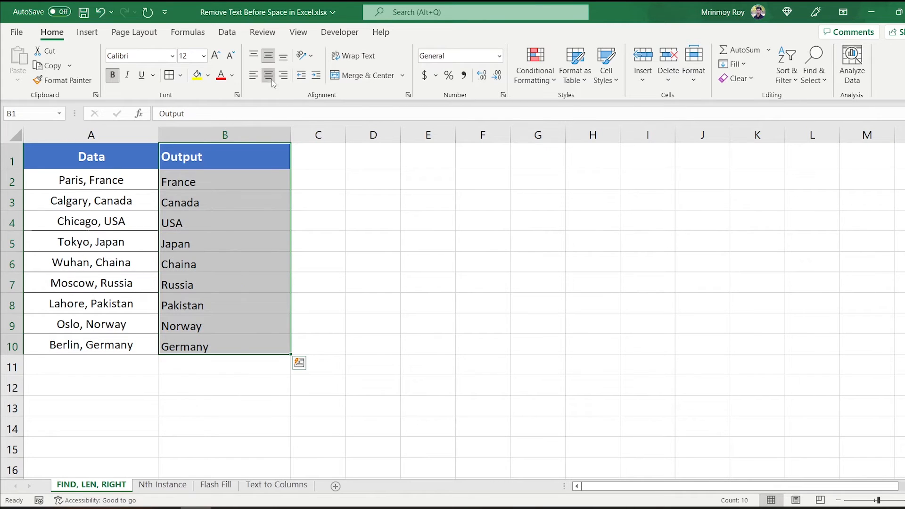
click(272, 79)
click(377, 204)
drag(63, 152, 252, 344)
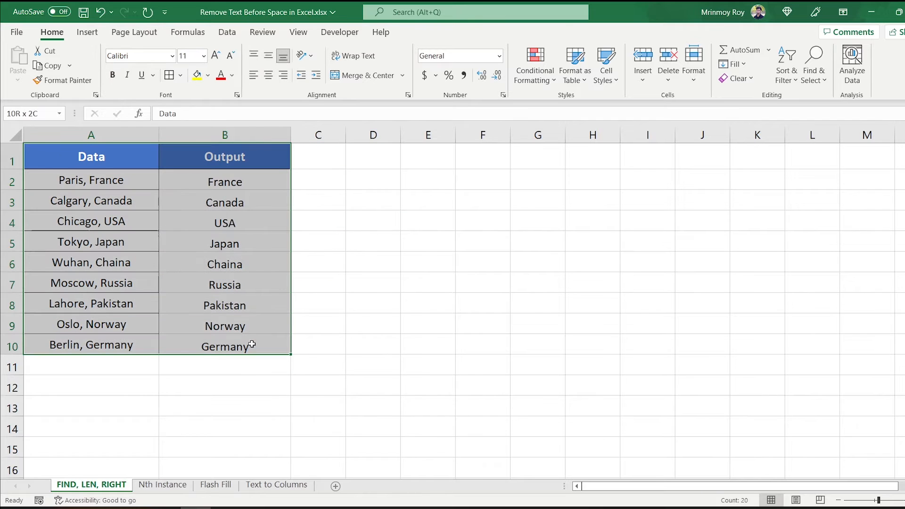
click(538, 324)
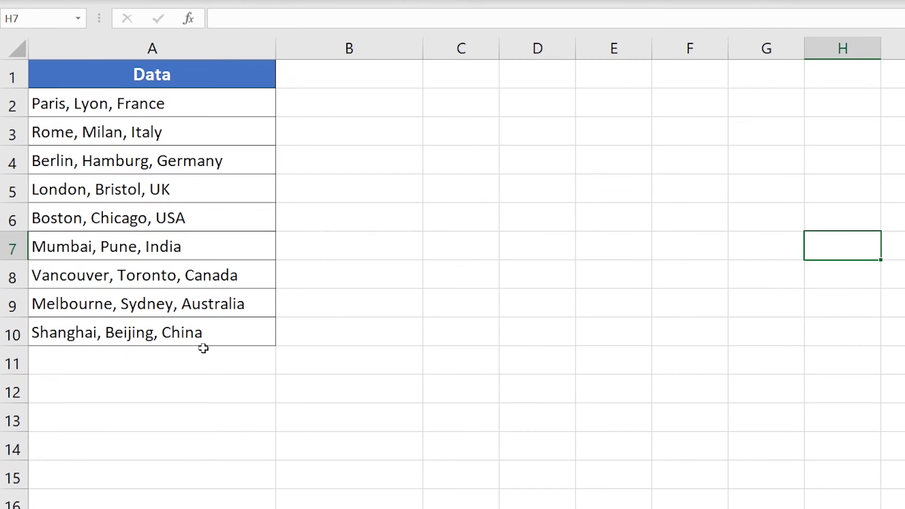
Examine where the spaces fall in the city and country entries in cells A2 to A10
drag(237, 337, 184, 108)
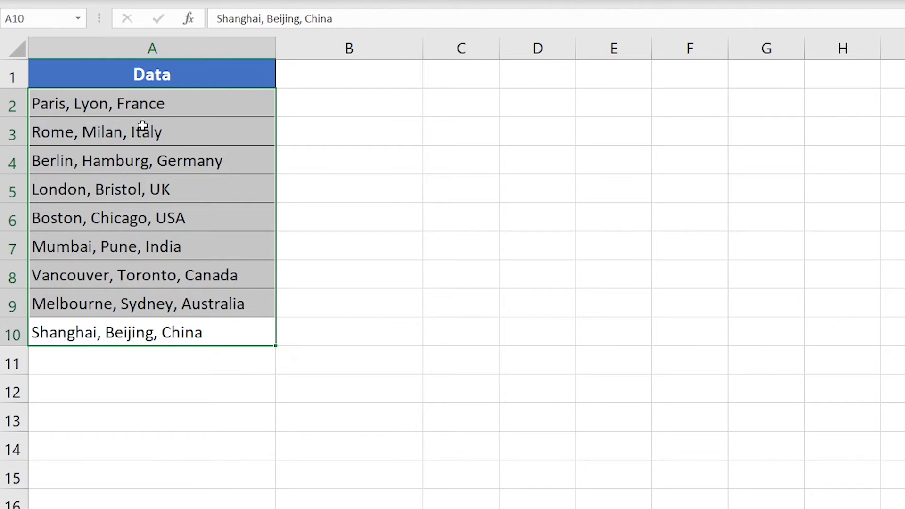
click(206, 112)
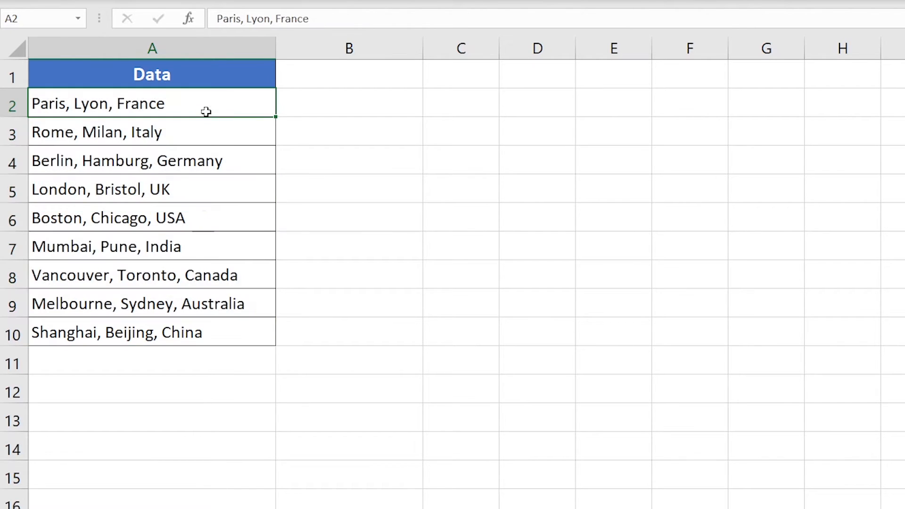
click(218, 331)
click(205, 112)
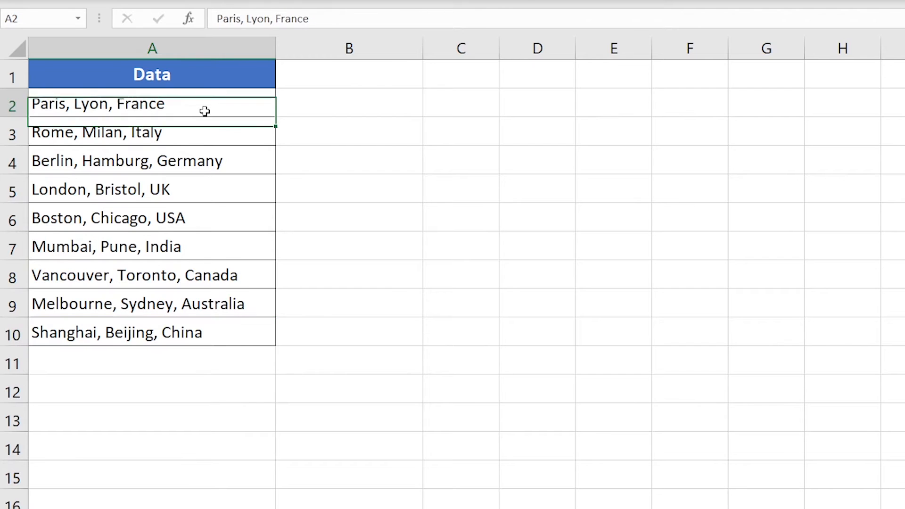
click(228, 135)
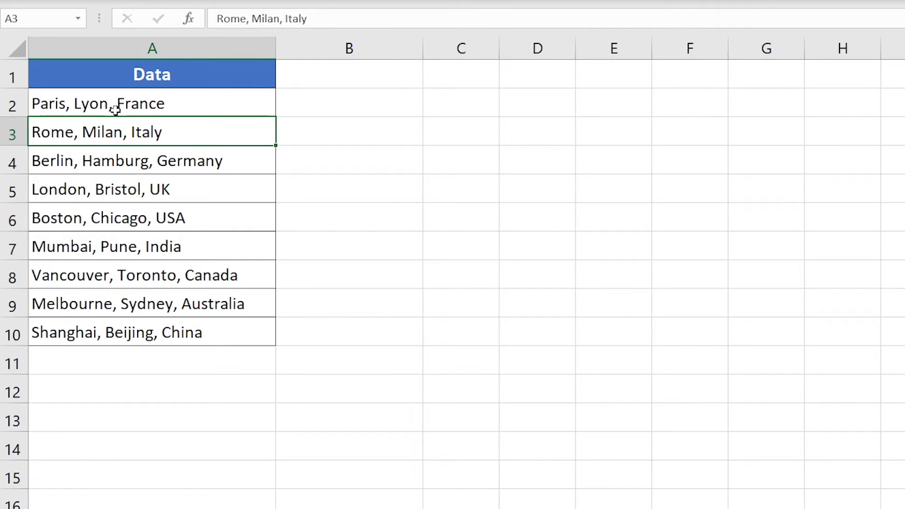
click(182, 112)
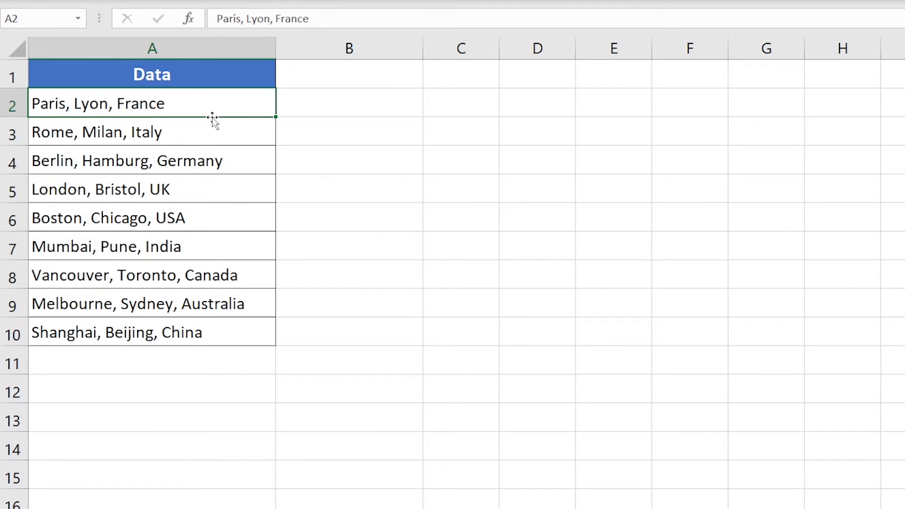
Enter the formula =SUBSTITUTE(A2," ","#",2) in cell B2 to replace the second space in A2's text with a # sign
double_click(307, 103)
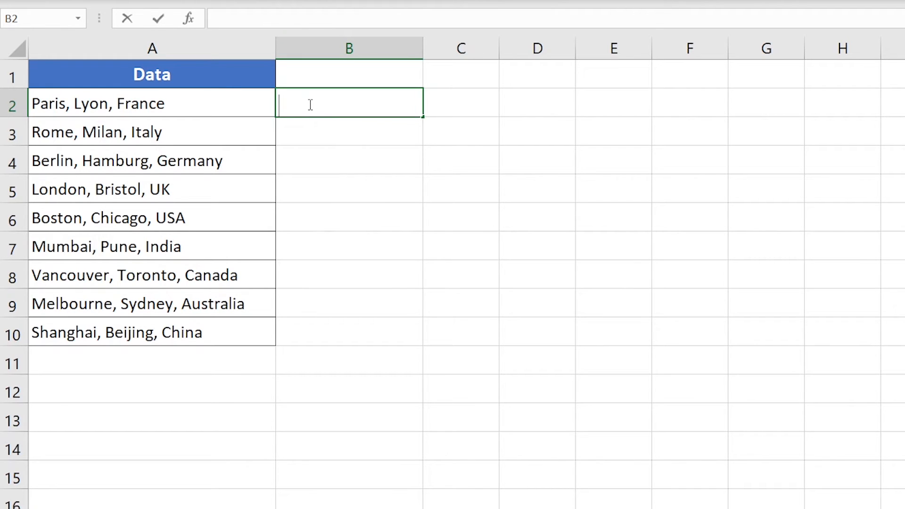
text(=SUB)
key(Tab)
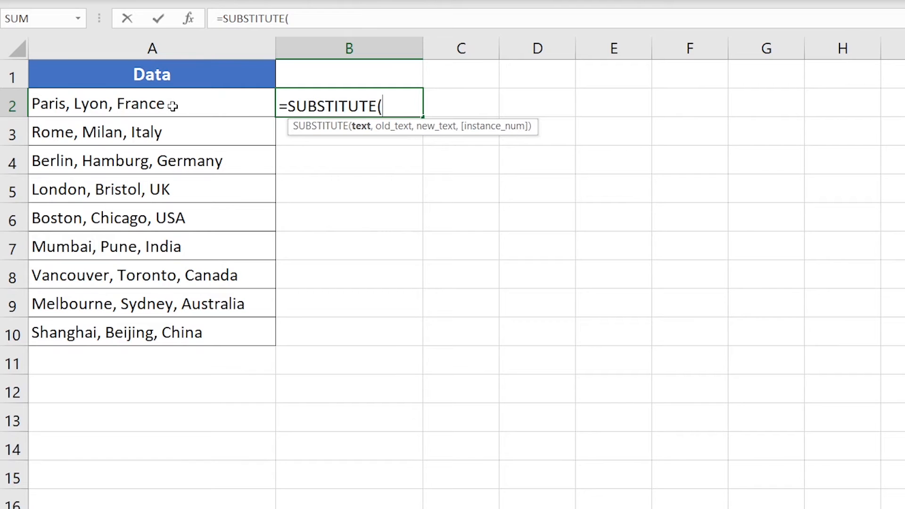
click(45, 98)
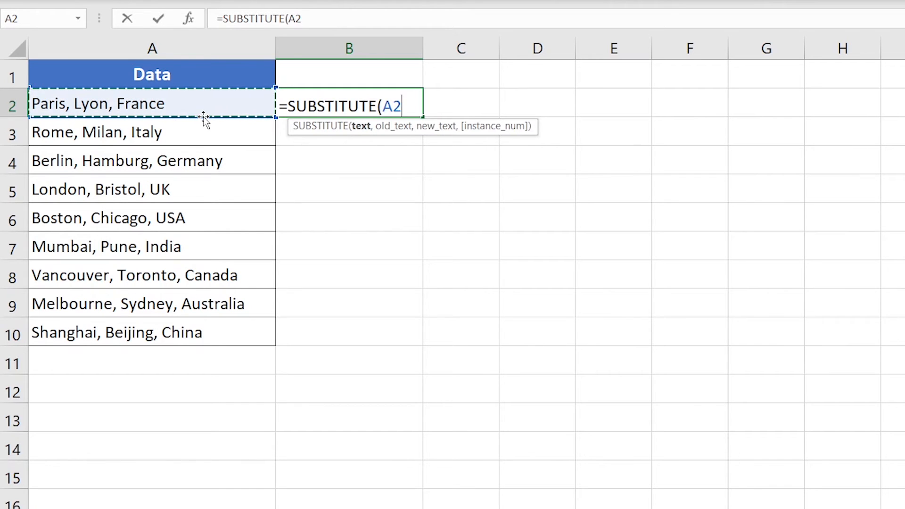
text(,)
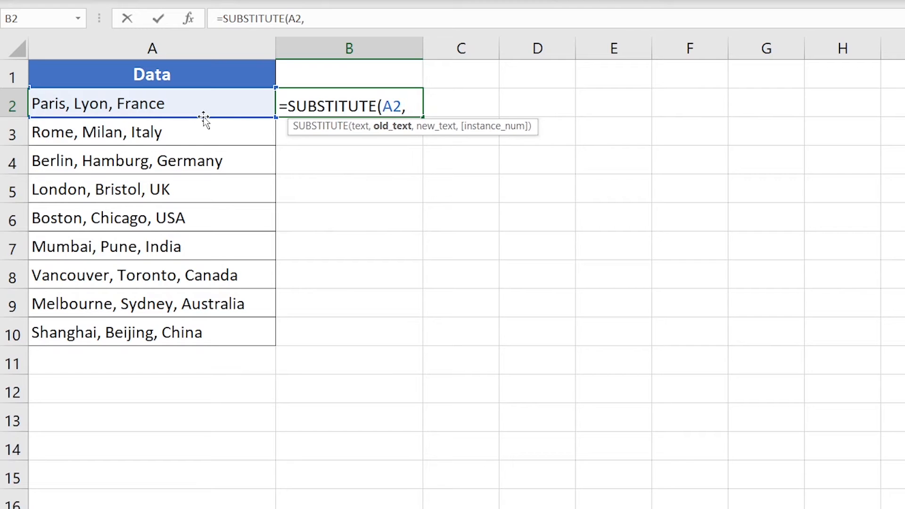
text(" ",")
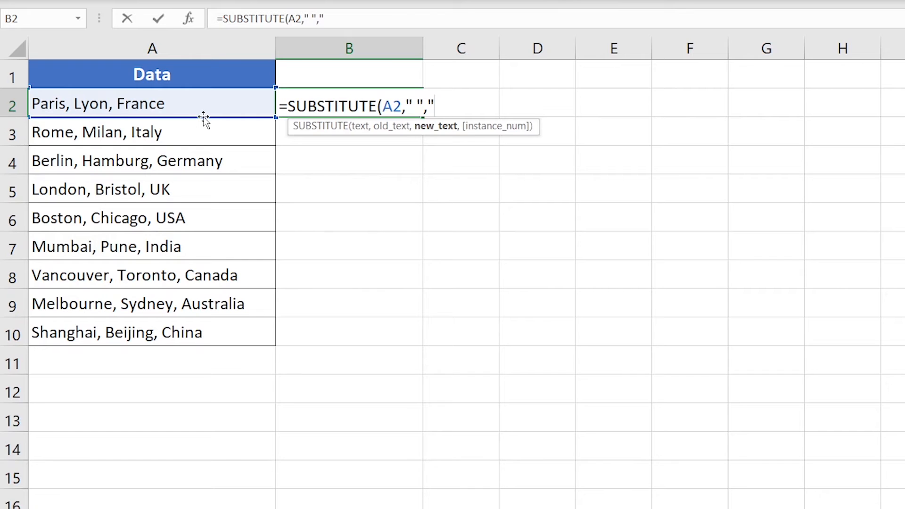
text(# ",)
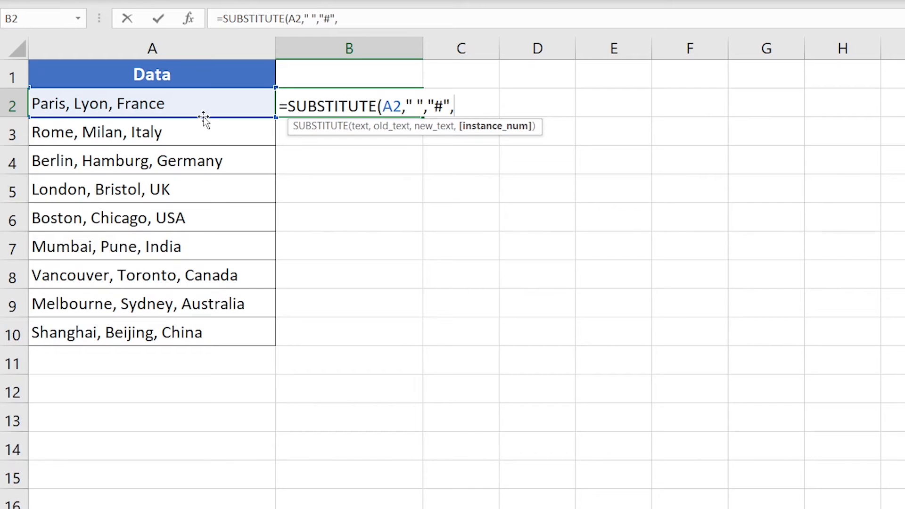
text(2)
key(Return)
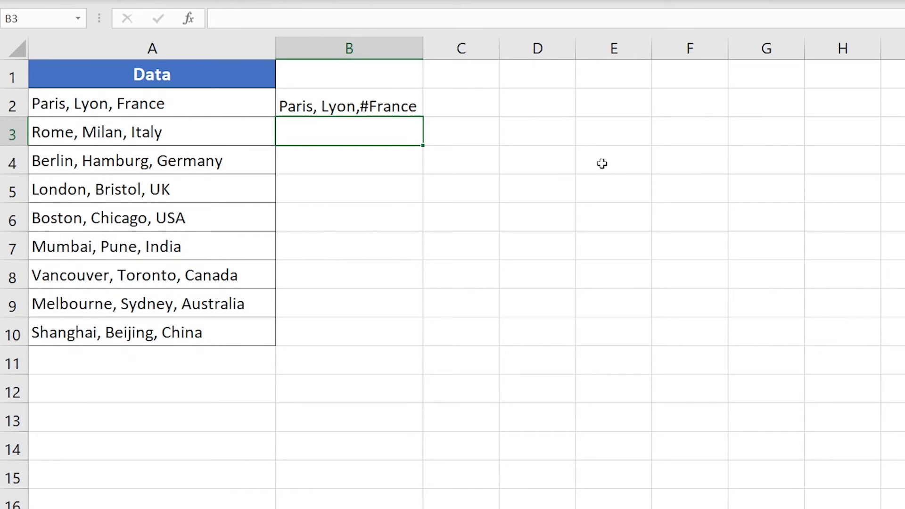
Enter the formula =FIND("#",B2) in cell C2 to locate the # sign in B2's text
click(470, 110)
double_click(470, 111)
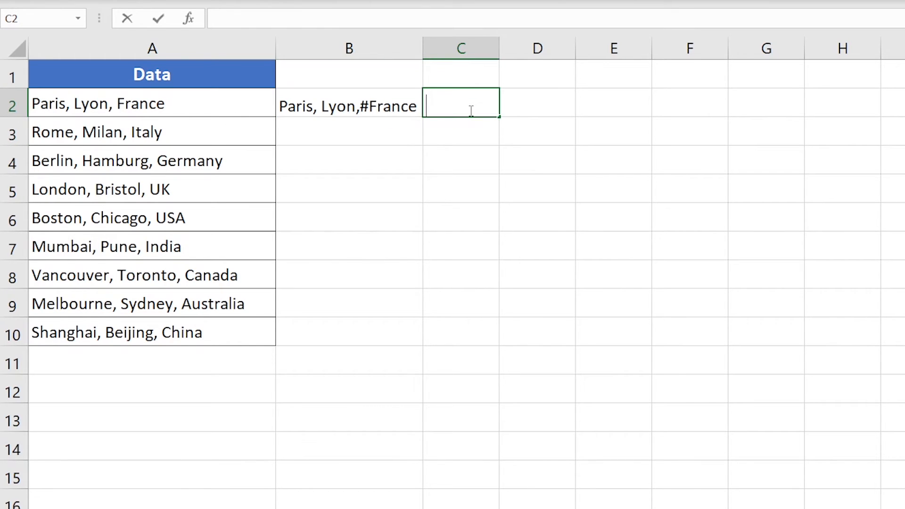
text(=FIND()
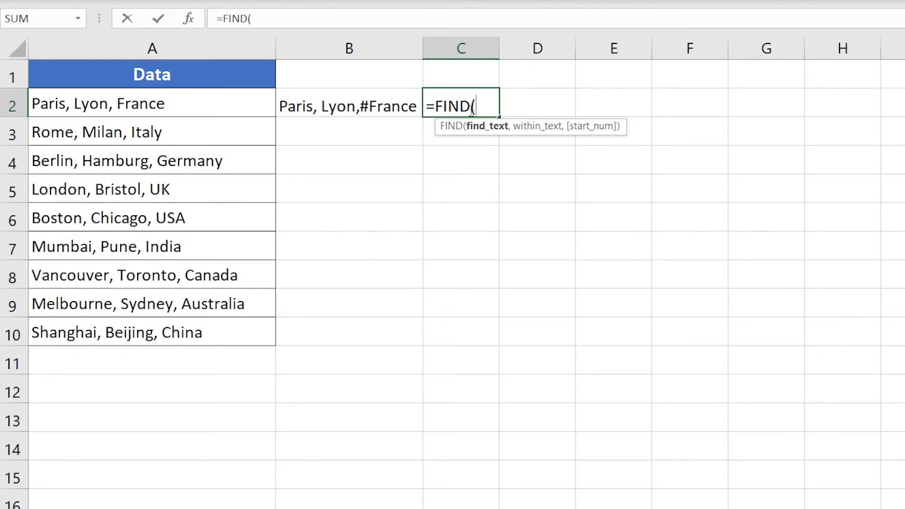
text("#",)
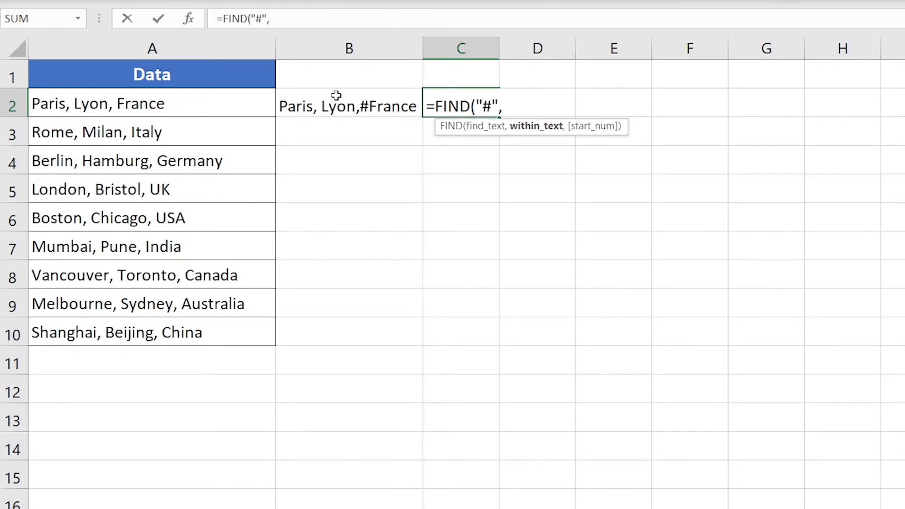
click(351, 106)
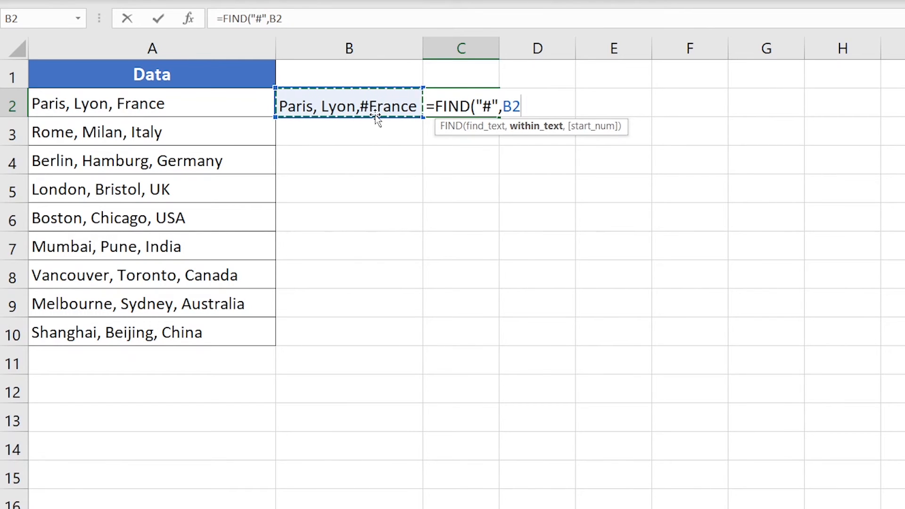
key(Return)
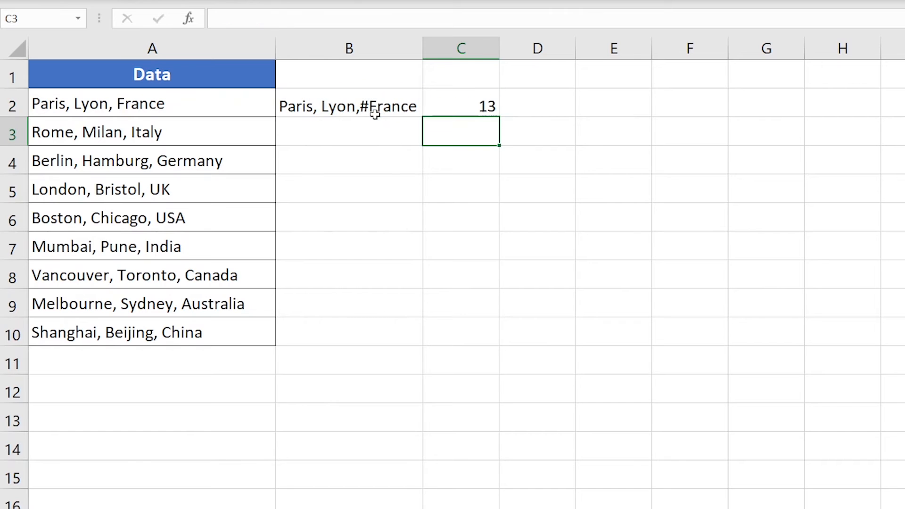
click(465, 108)
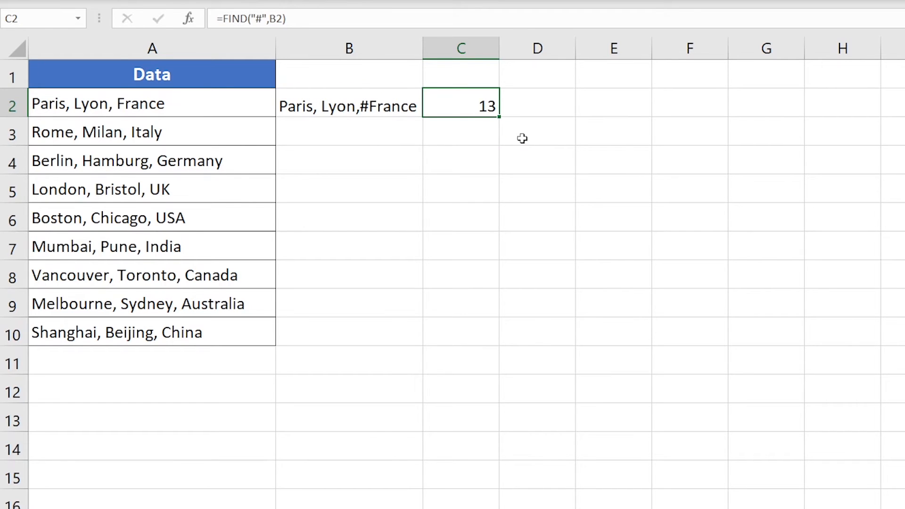
Enter the formula =LEN(A2) in cell D2 to count the characters in A2's text
click(554, 106)
text(=)
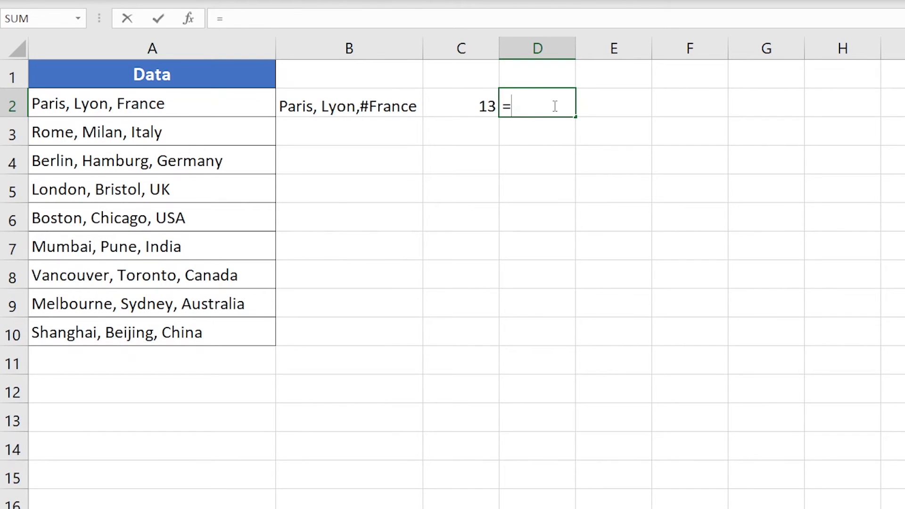
text(LEN()
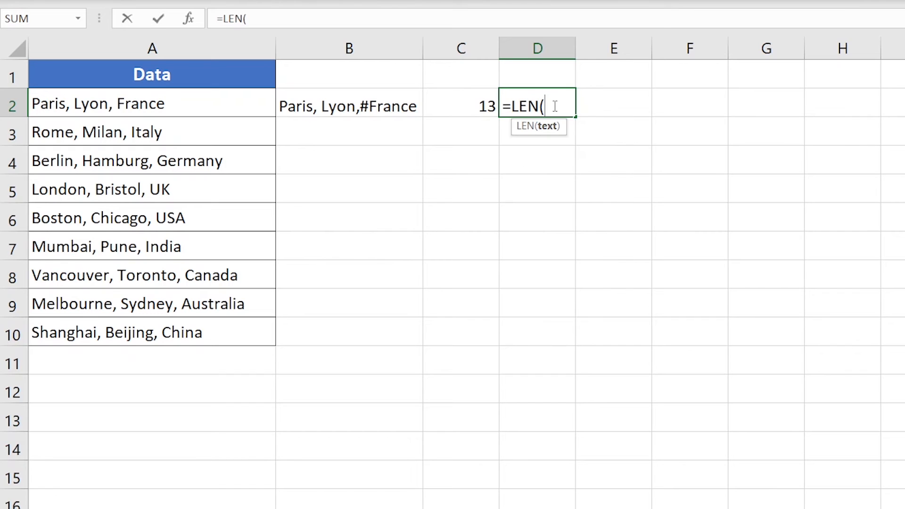
click(173, 104)
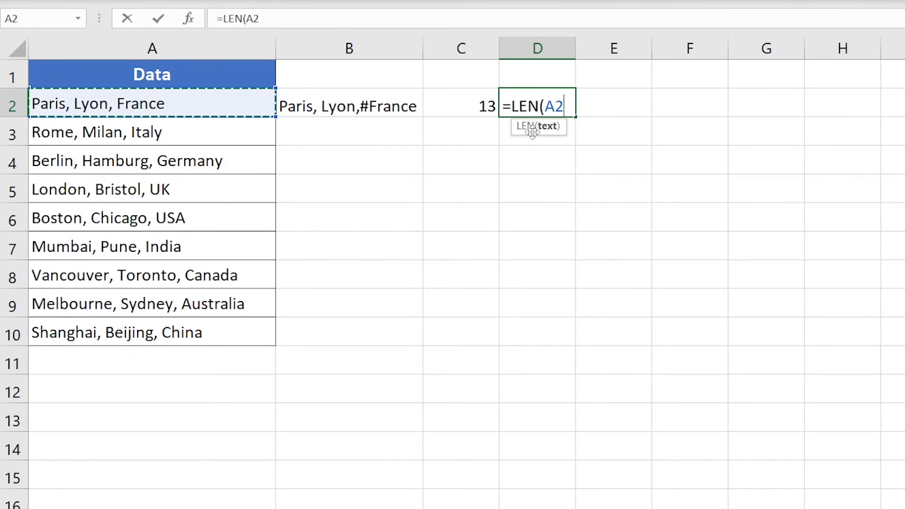
key(ctrl+Return)
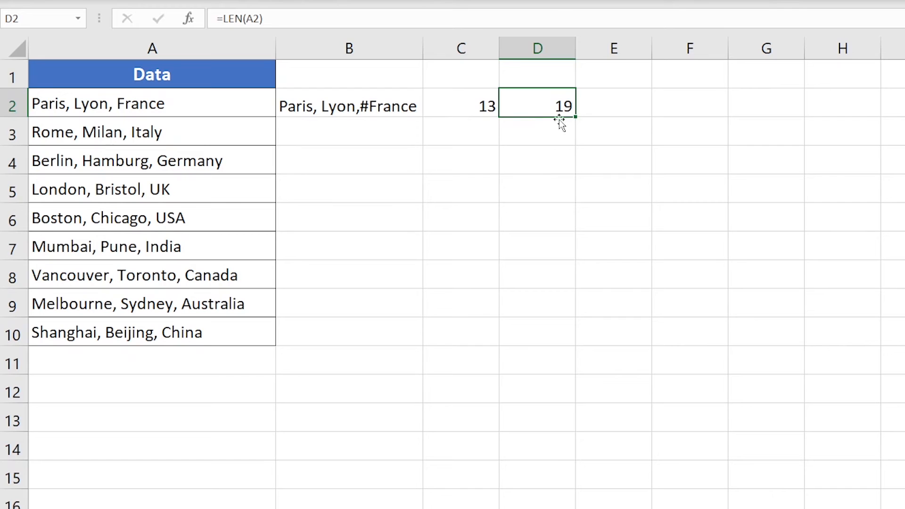
Enter the formula =D2-C2 in cell E2 to get the number of characters after the second space
click(622, 106)
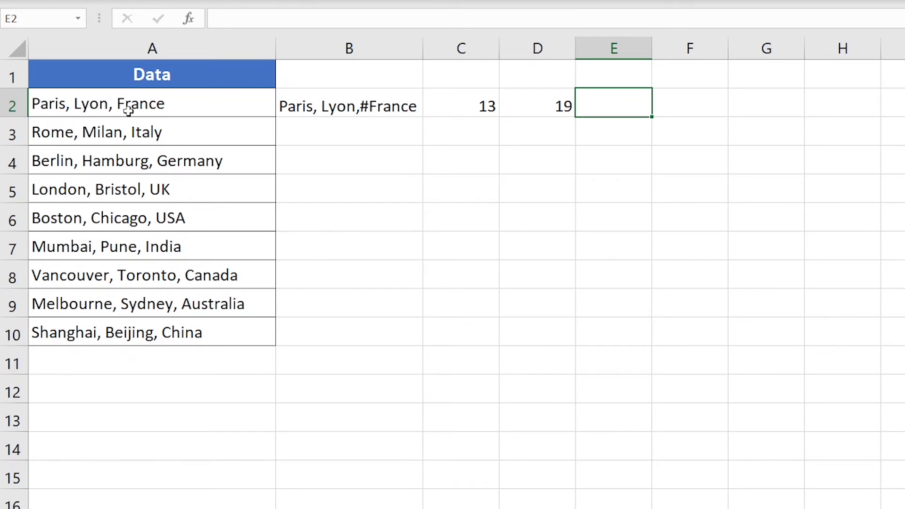
text(=)
click(550, 105)
text(-)
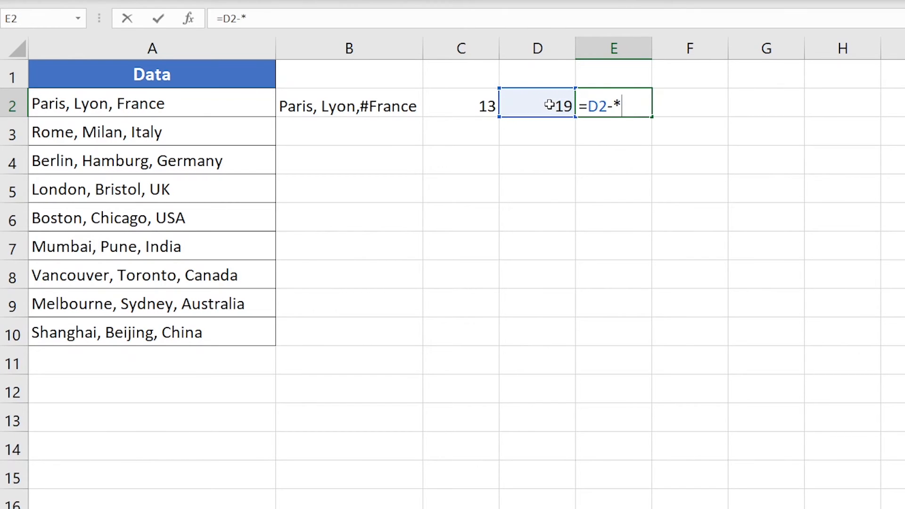
click(477, 104)
key(Return)
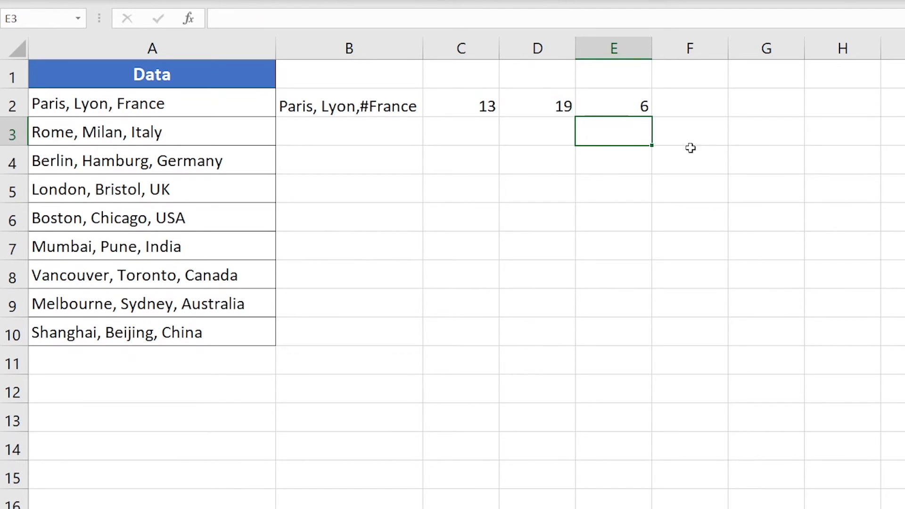
click(598, 99)
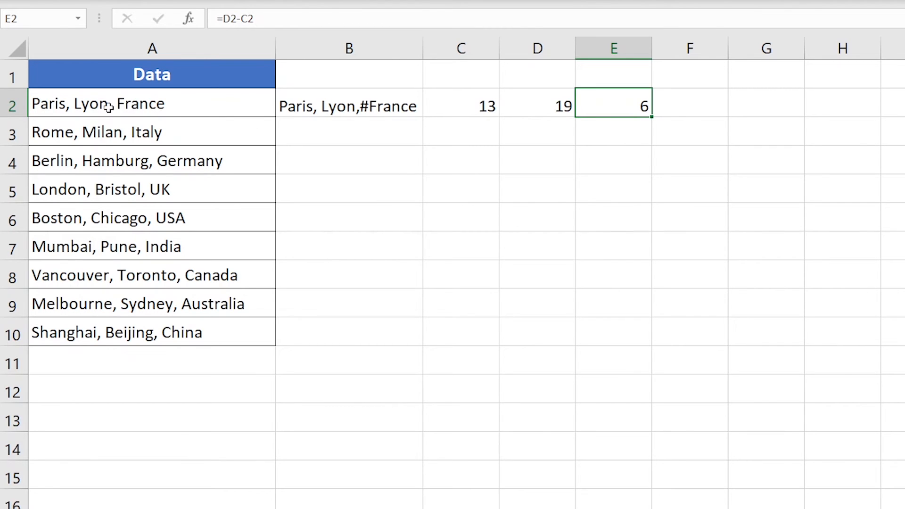
Enter the formula =RIGHT(A2,E2) in cell F2 to extract the country name from A2
click(686, 115)
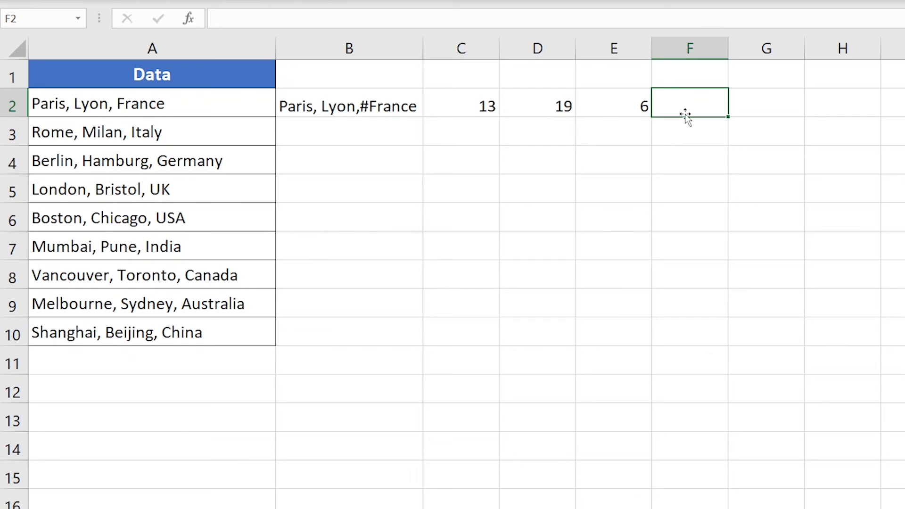
text(=R)
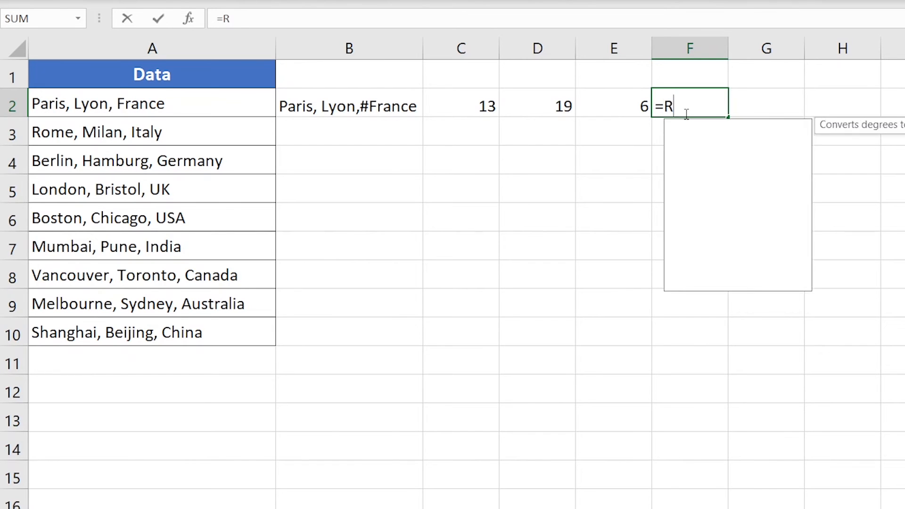
text(IGHT()
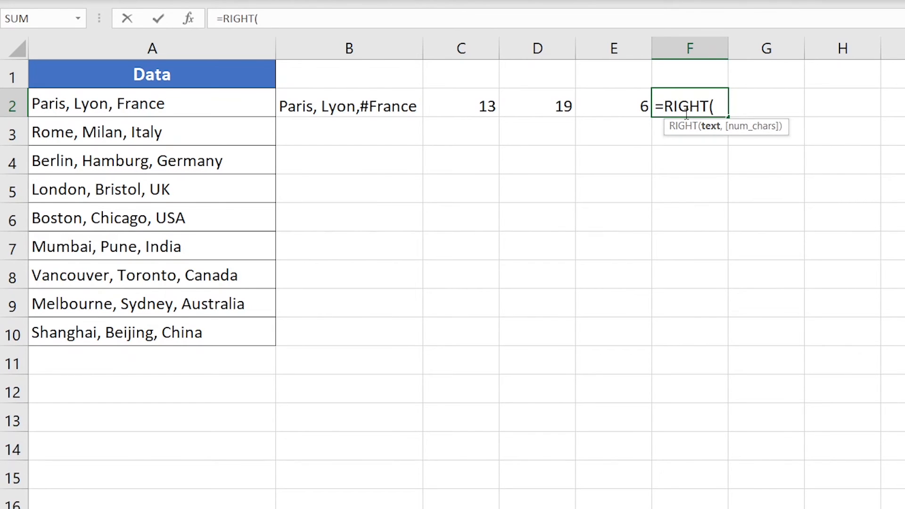
click(170, 106)
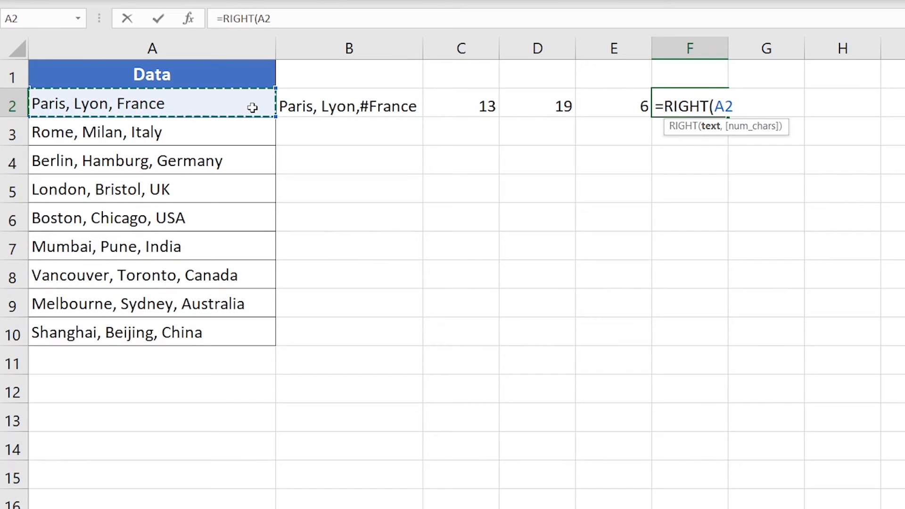
text(,)
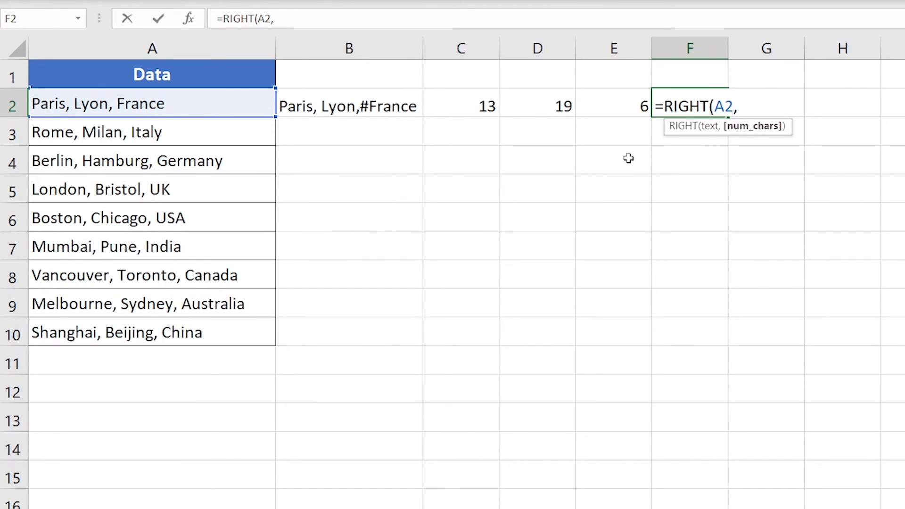
click(641, 113)
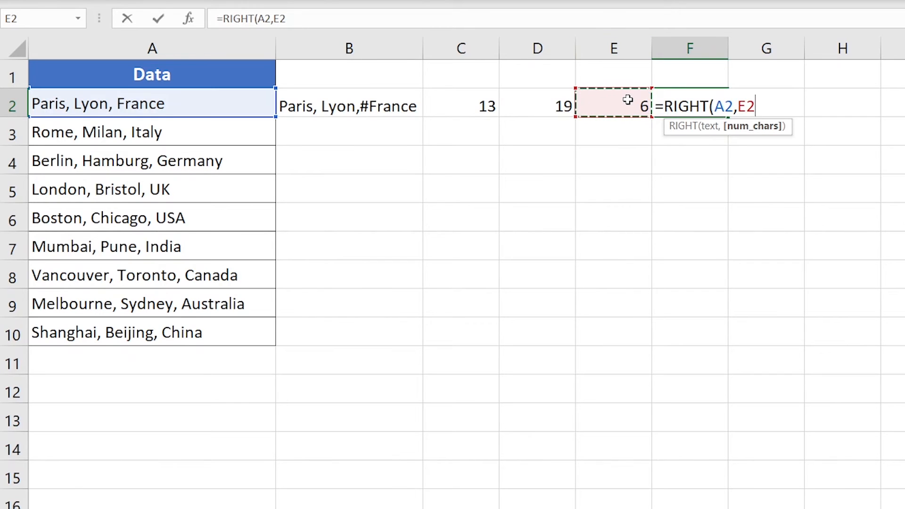
text())
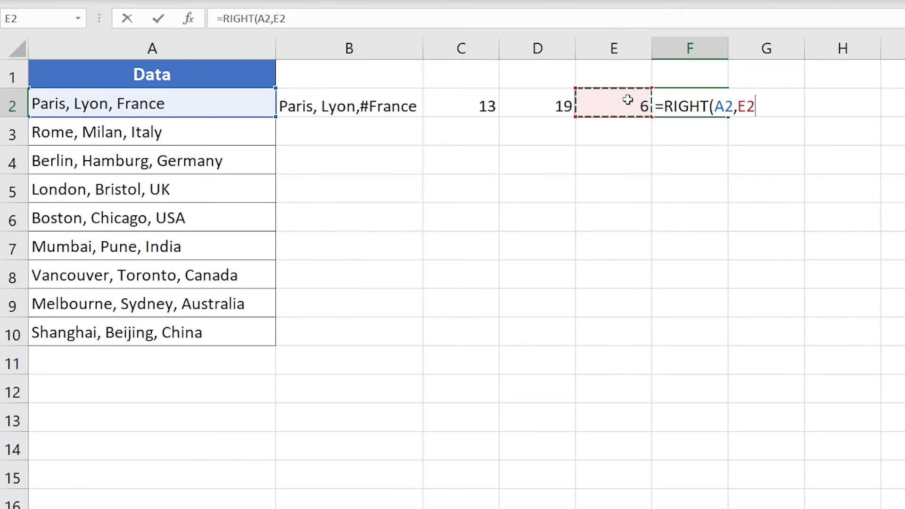
key(Return)
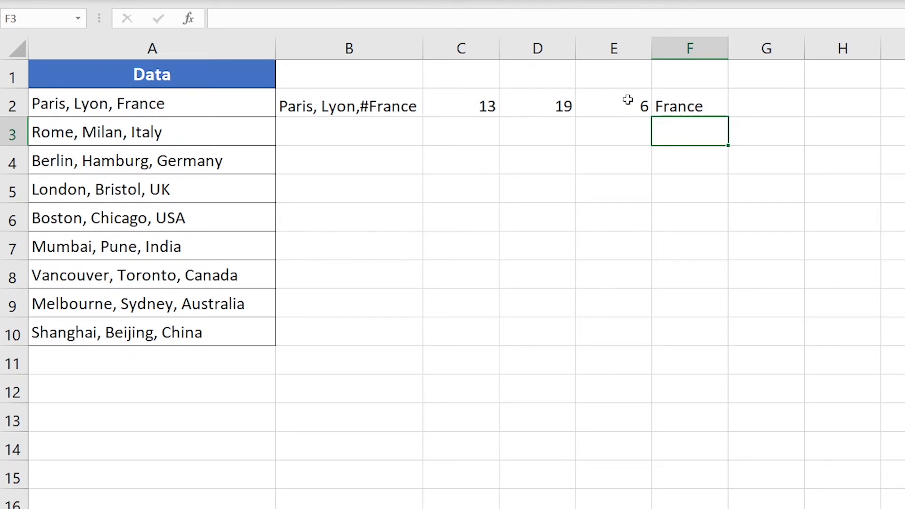
click(694, 95)
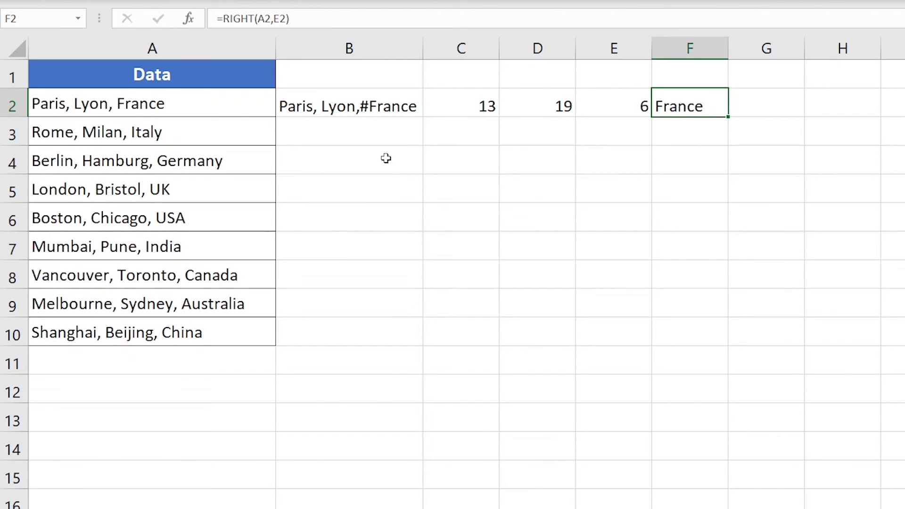
Clear the helper formulas in cells B2 to F2
click(587, 137)
drag(317, 106, 374, 110)
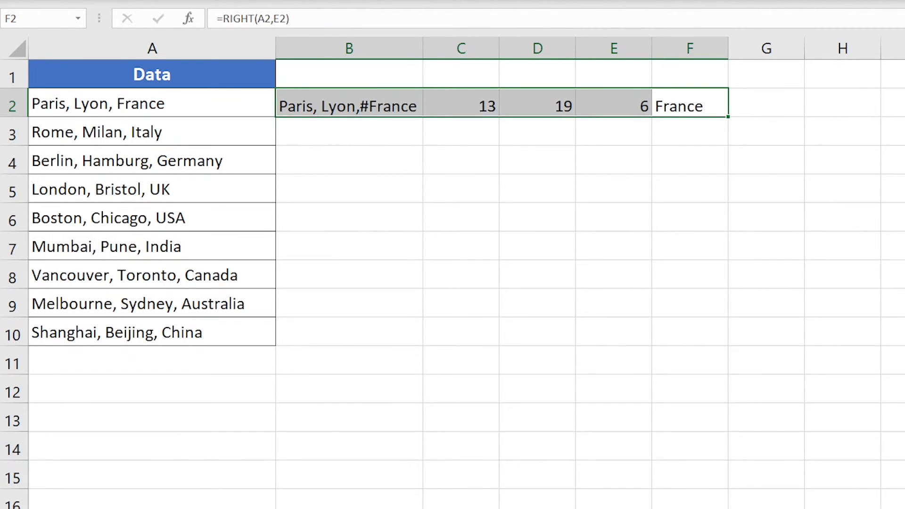
key(Delete)
Enter the formula =RIGHT(A2,LEN(A2)-FIND("#",SUBSTITUTE(A2," ","#",2))) in cell B2 to extract the text after the second space
click(330, 104)
text(=)
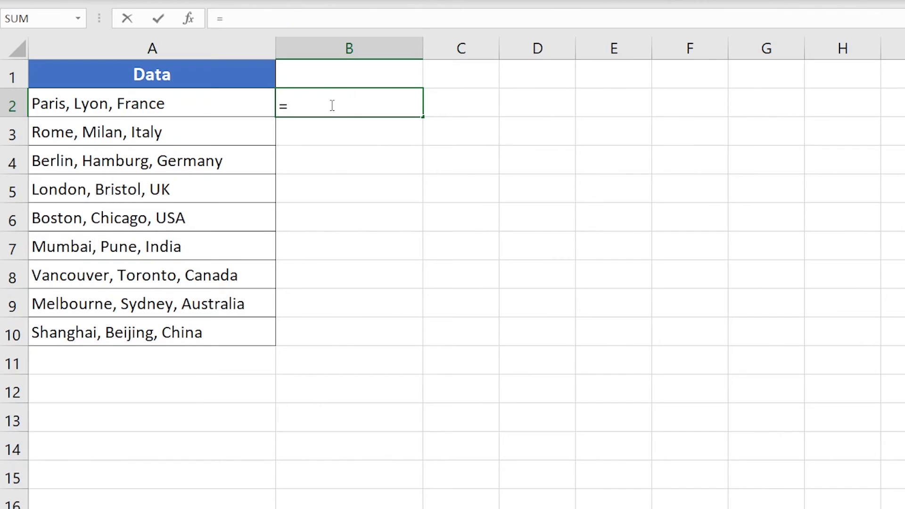
text(RIGHT)
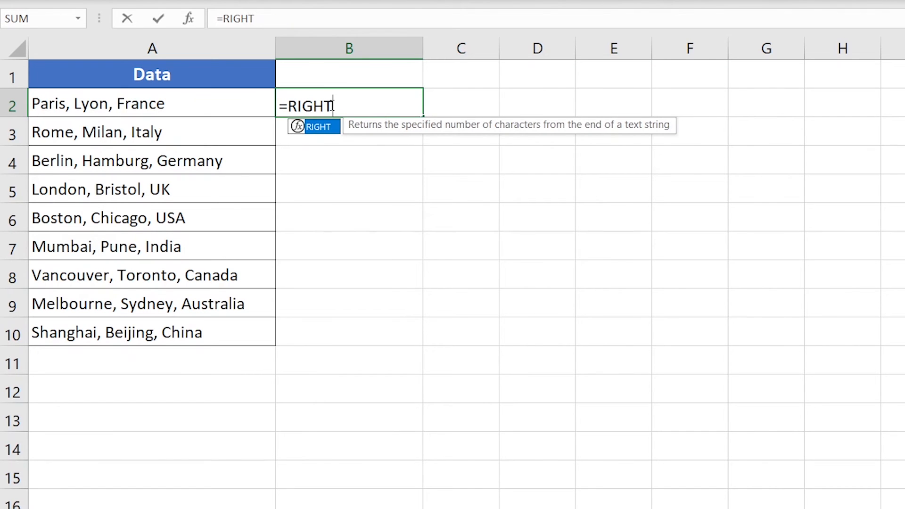
text(()
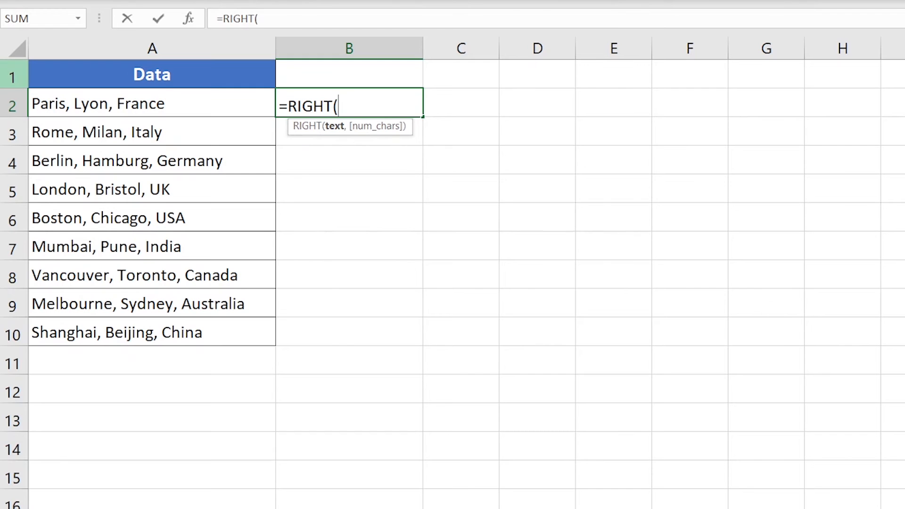
click(178, 105)
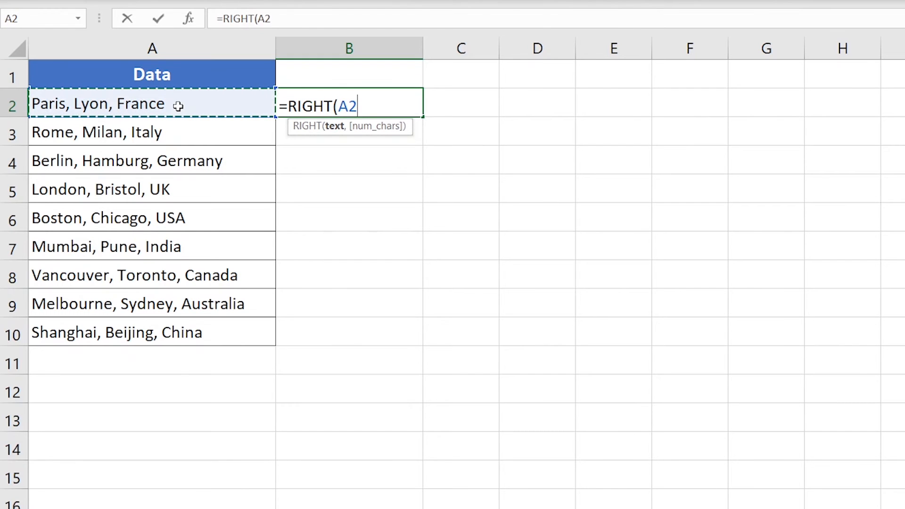
text(,LE)
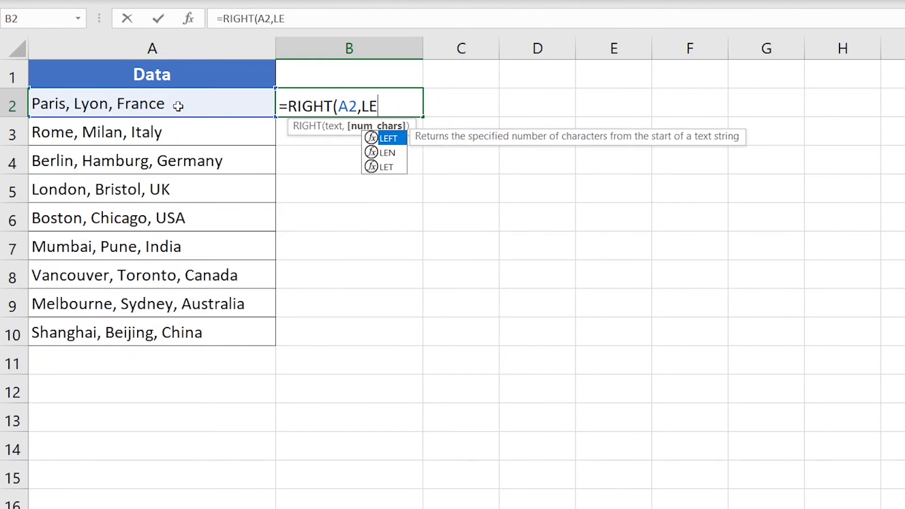
text(N()
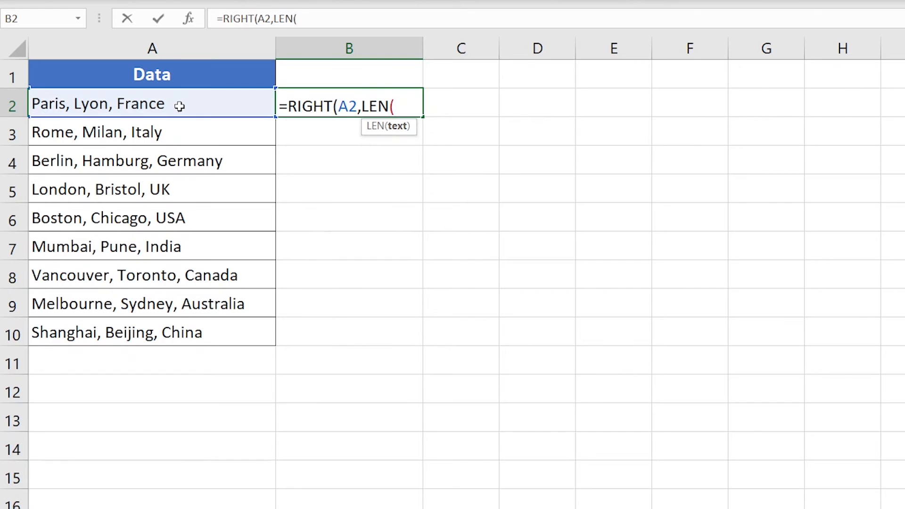
click(179, 105)
text()-)
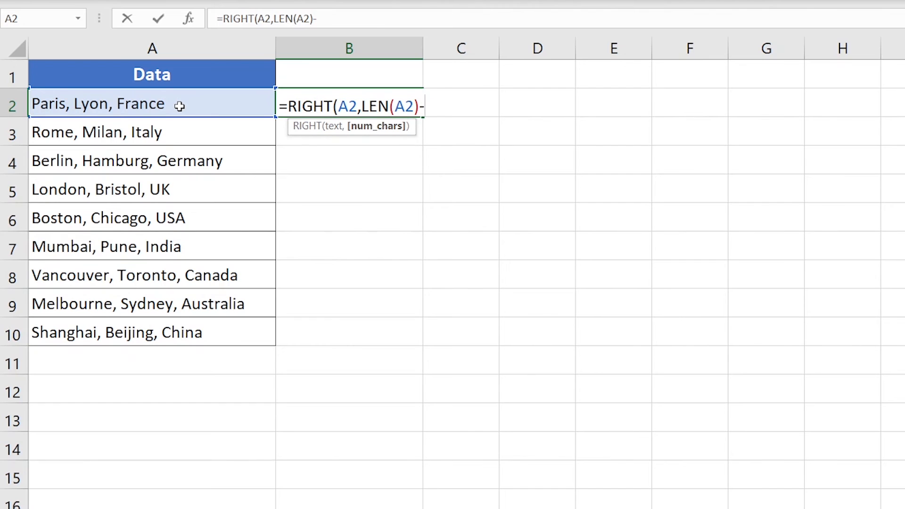
text(FIND()
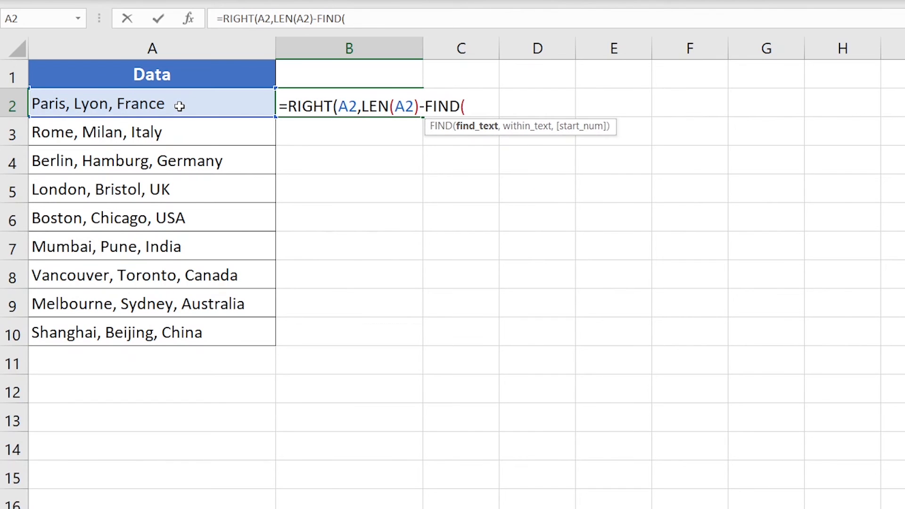
text("#",SUB)
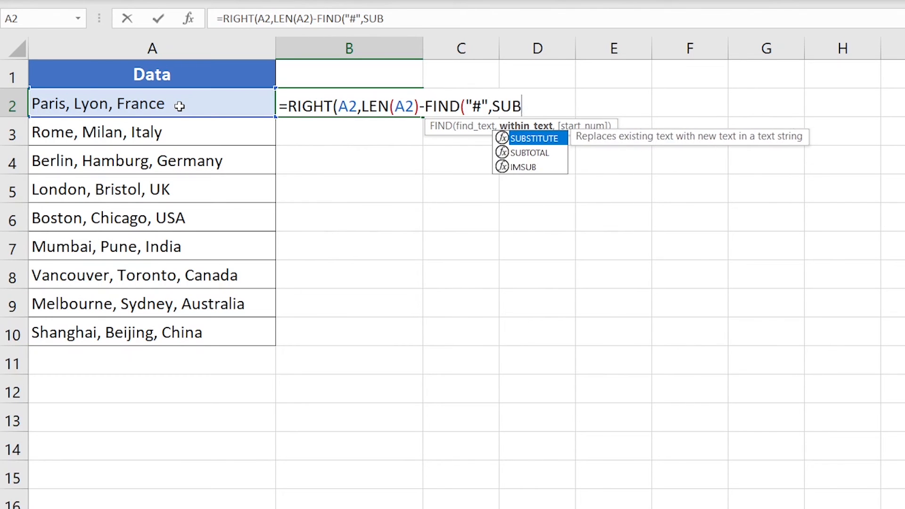
key(Tab)
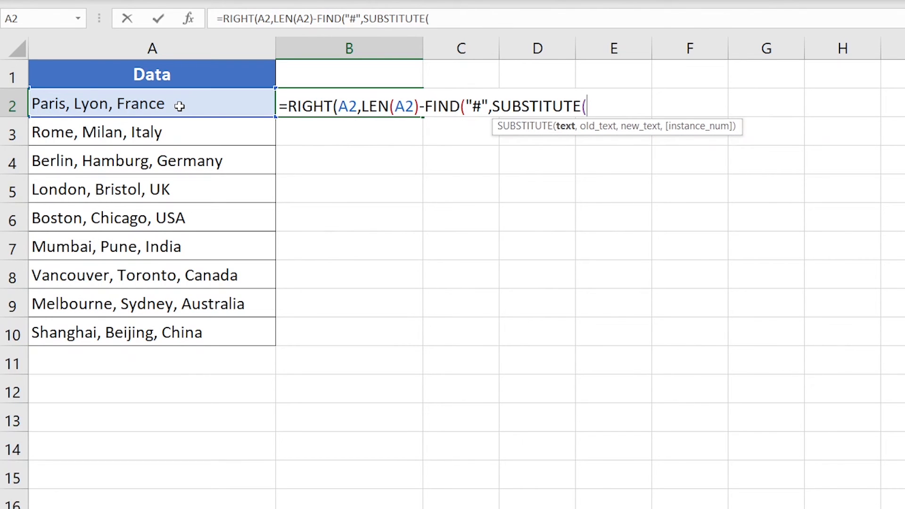
click(173, 108)
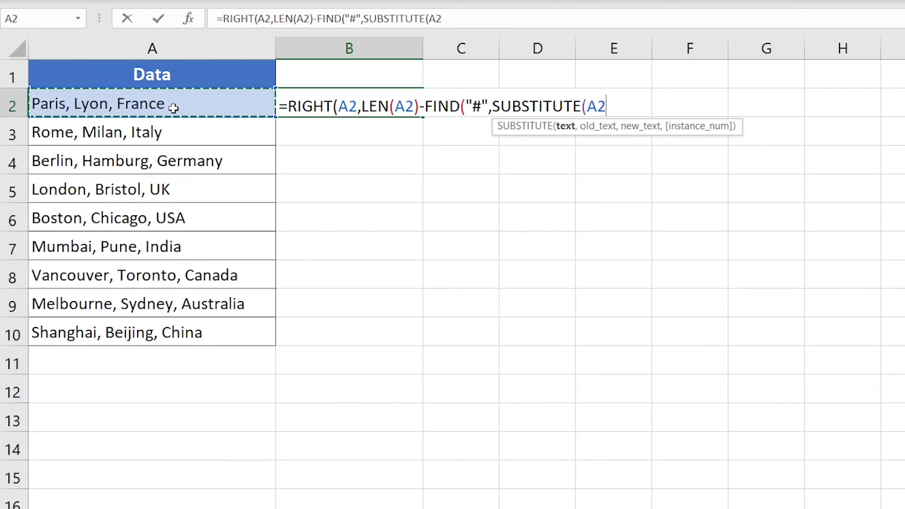
text(,)
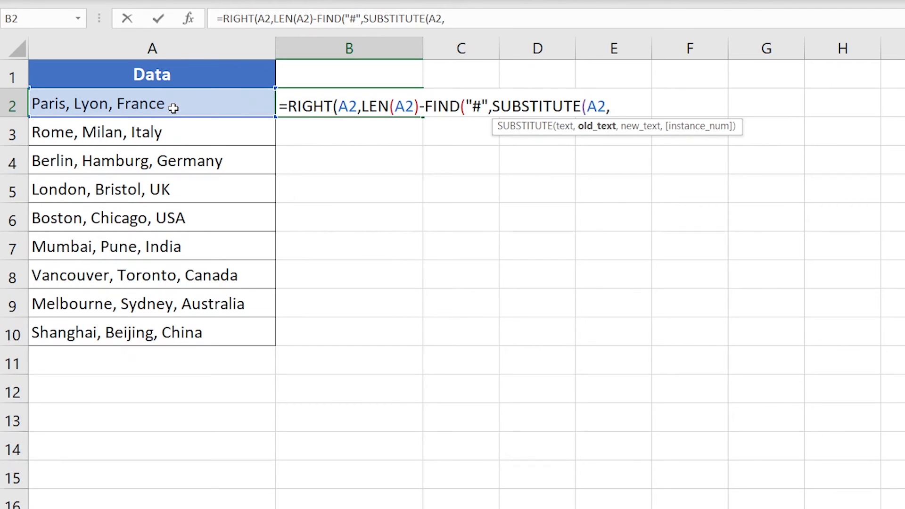
text(" ",)
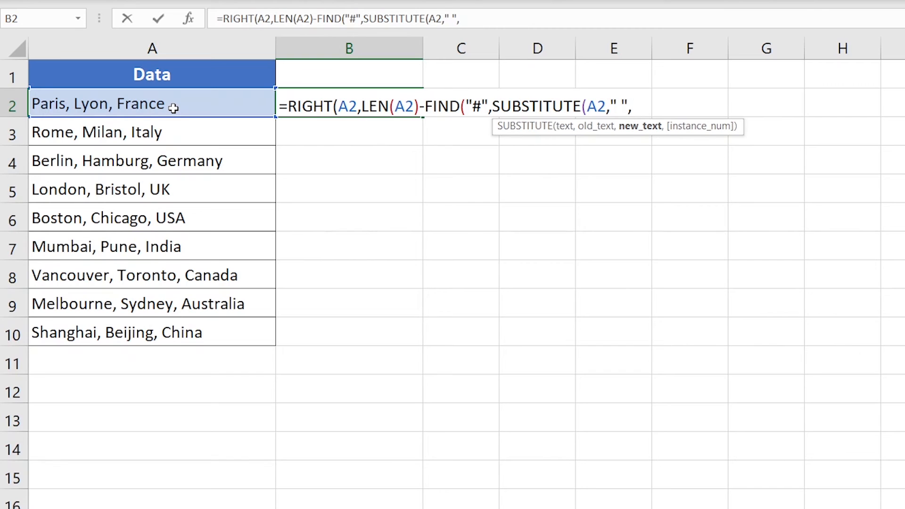
text("#",2)
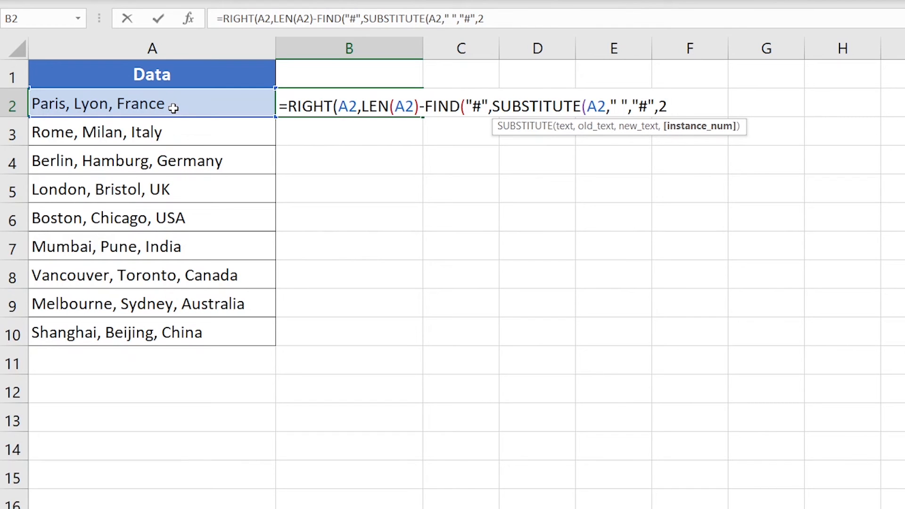
text())
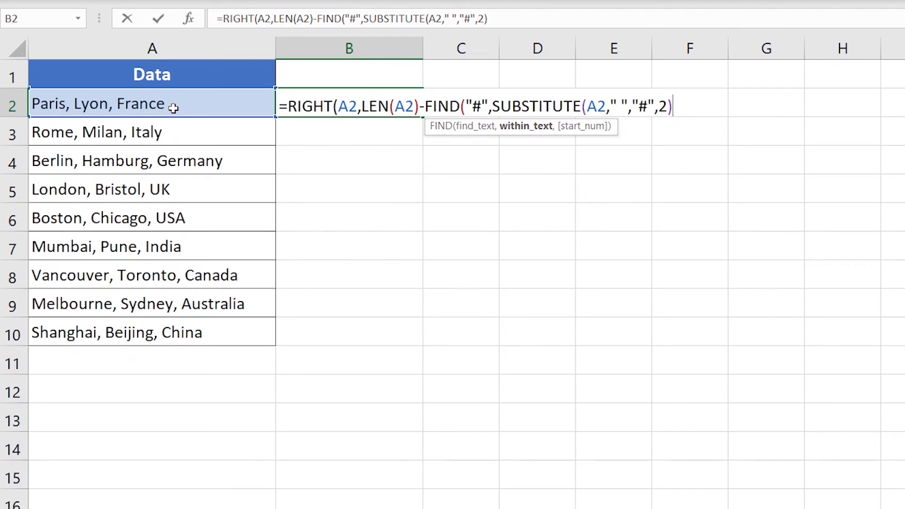
text())
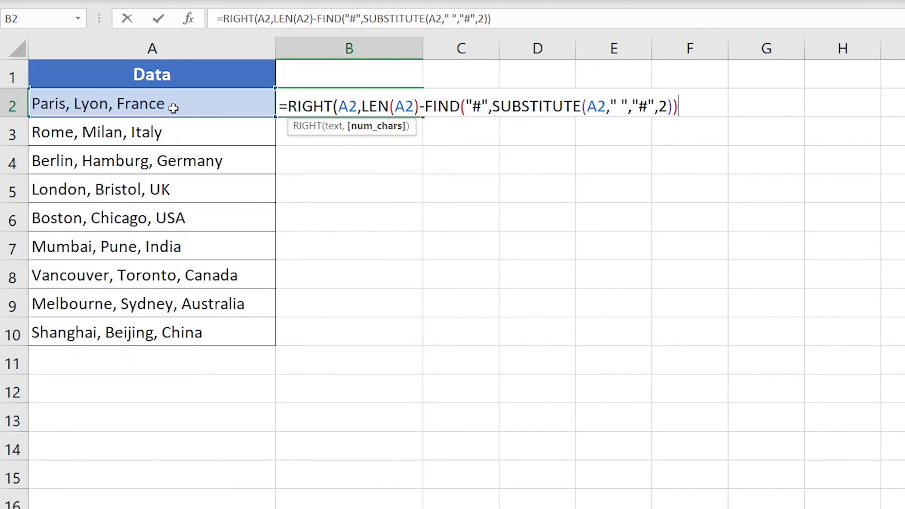
text())
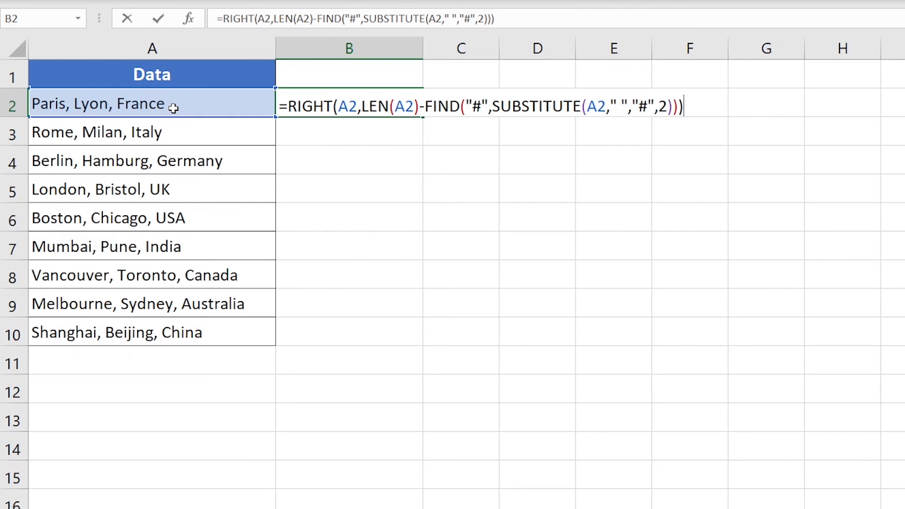
key(Return)
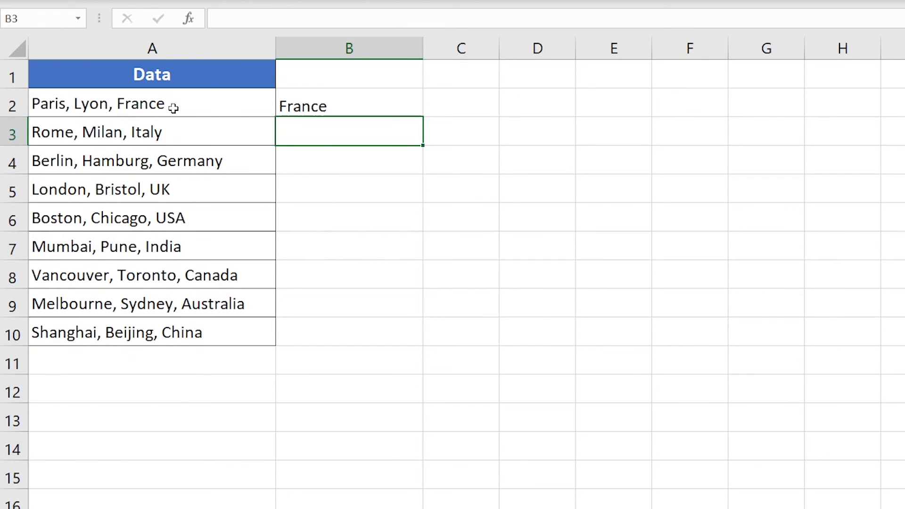
Review the combined formula in B2 and fill it down through cell B10
click(337, 110)
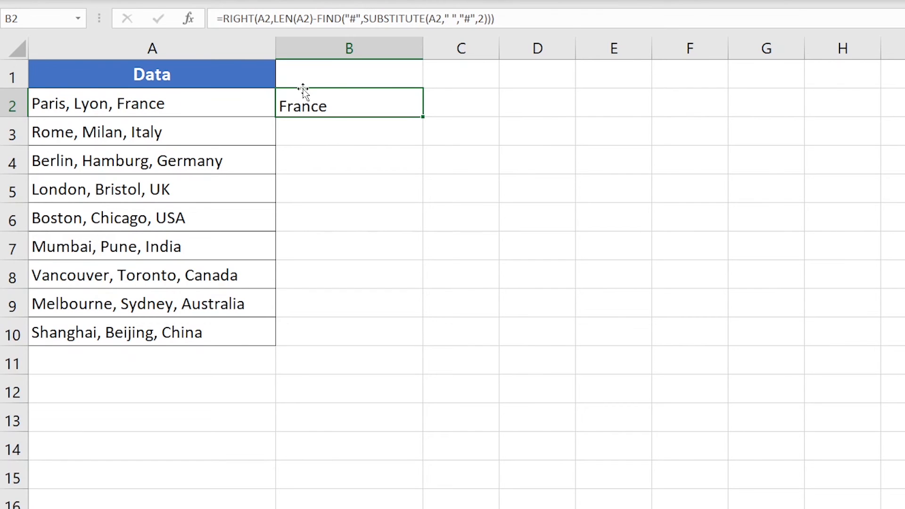
double_click(402, 111)
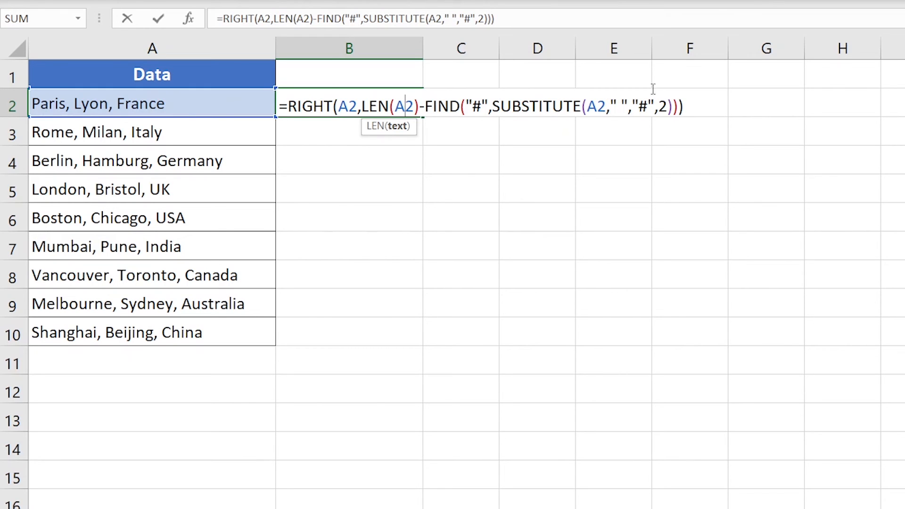
click(564, 107)
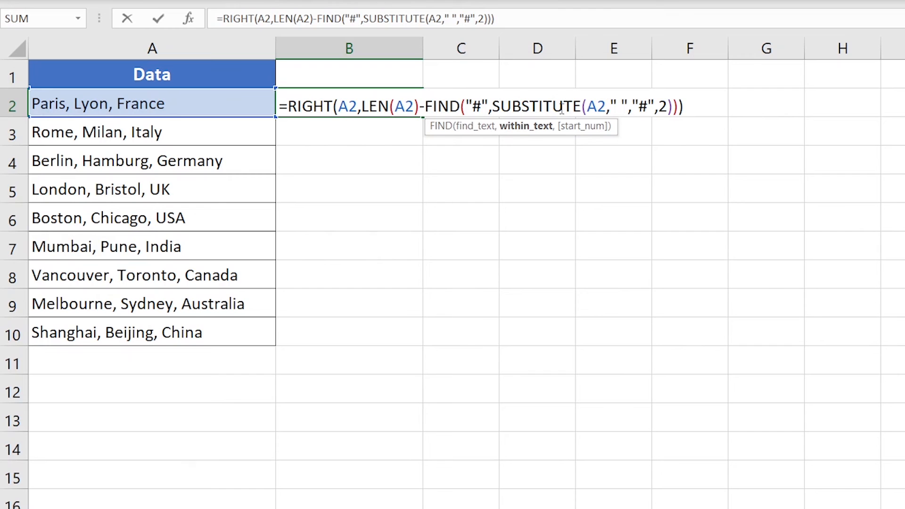
key(Return)
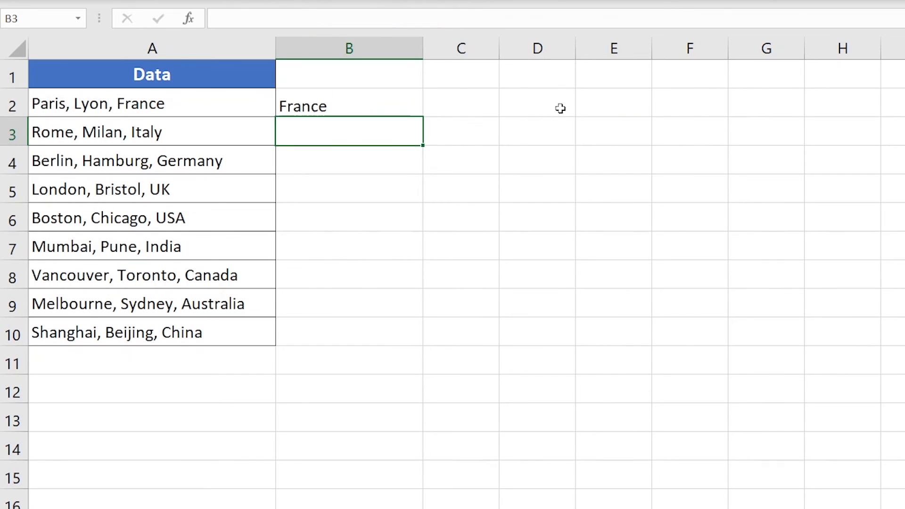
click(376, 107)
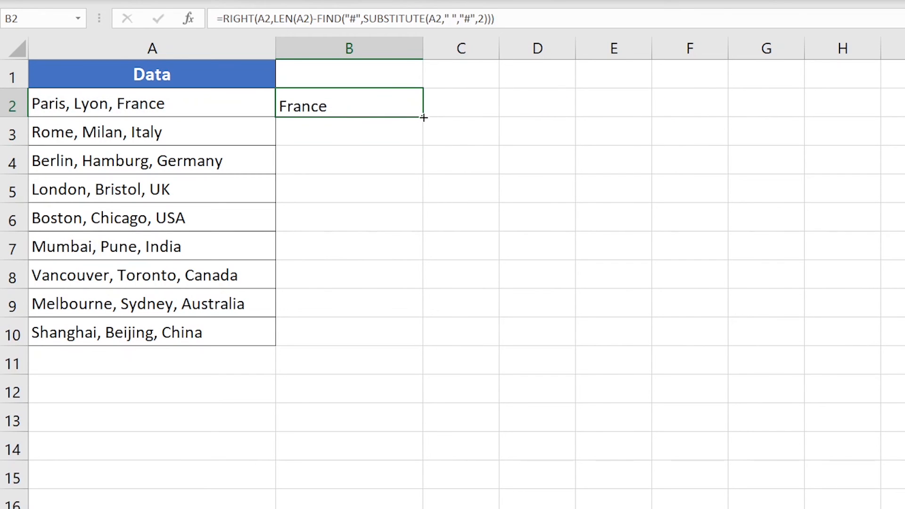
drag(422, 119, 400, 342)
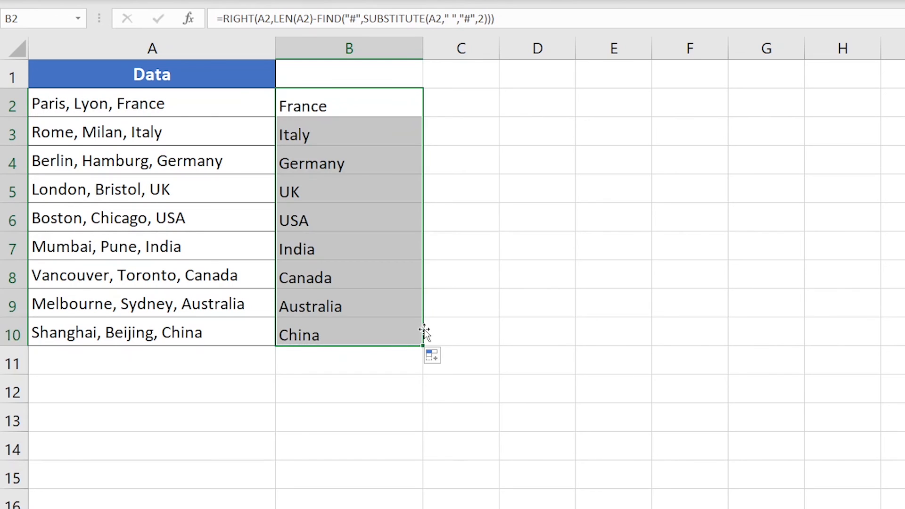
click(524, 208)
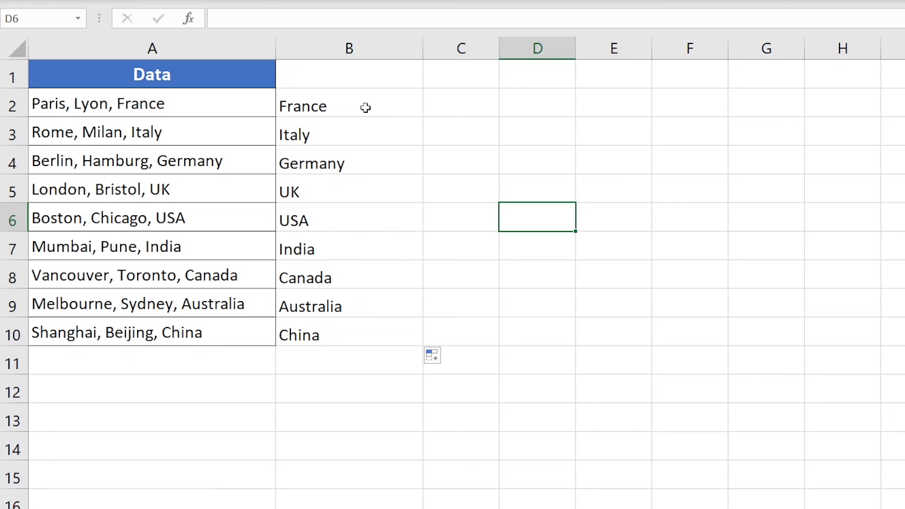
Title cell B1 "Output" and copy the header formatting of A1 onto it
click(378, 77)
text(Output)
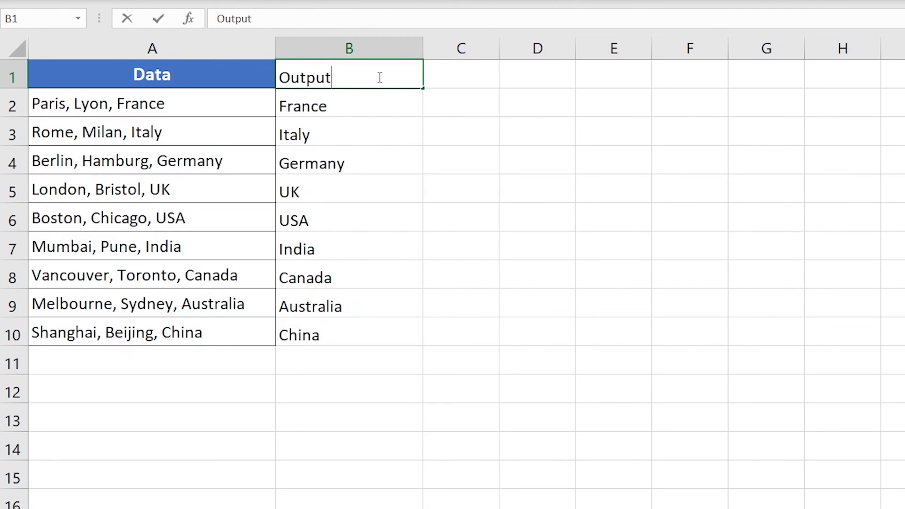
key(Return)
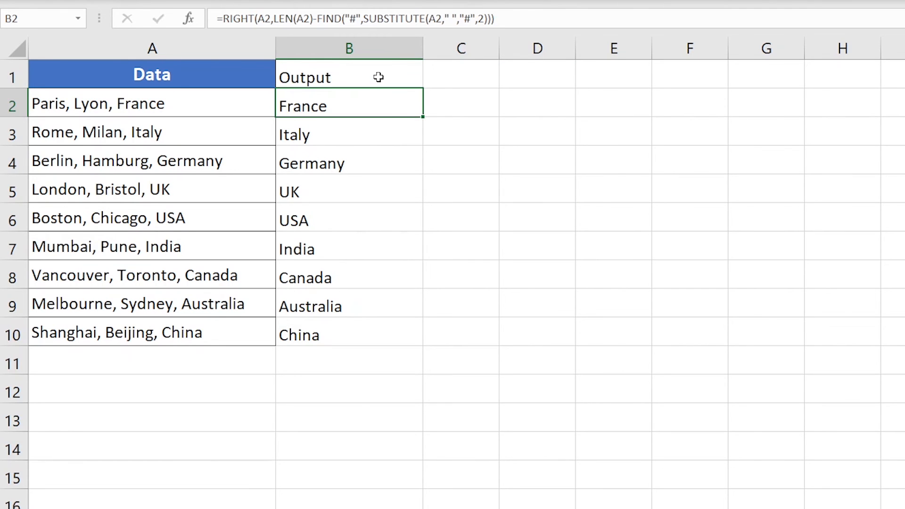
click(379, 77)
click(208, 76)
click(68, 81)
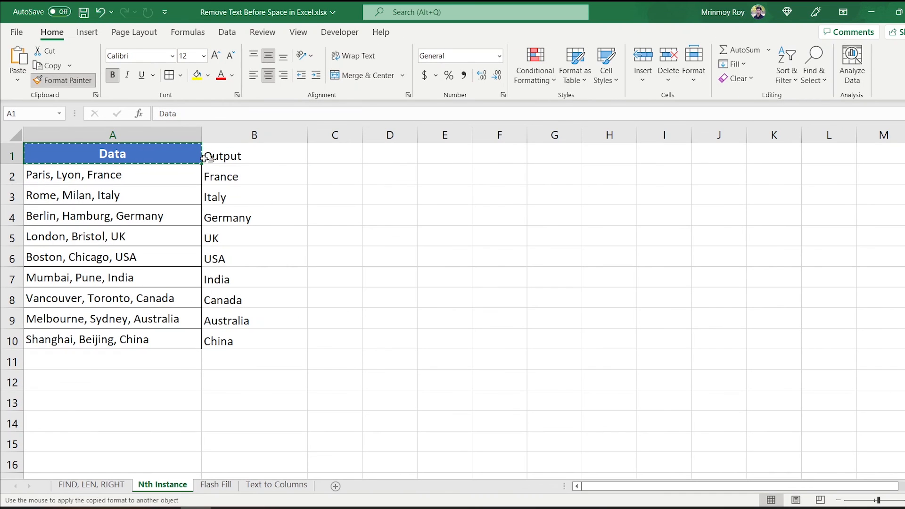
click(207, 159)
Add borders to the range A1:B10 and centre its contents horizontally
mouse_move(108, 156)
mouse_down()
mouse_move(267, 307)
mouse_move(288, 344)
mouse_up()
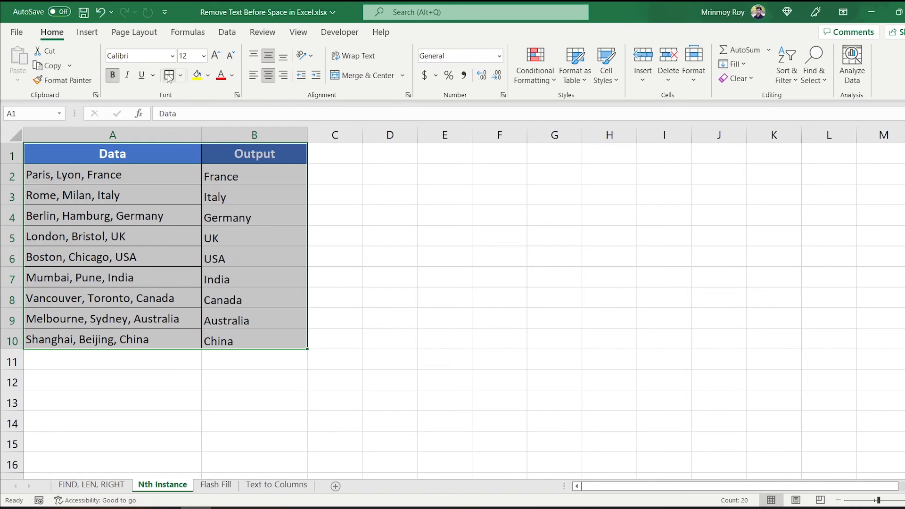
click(269, 75)
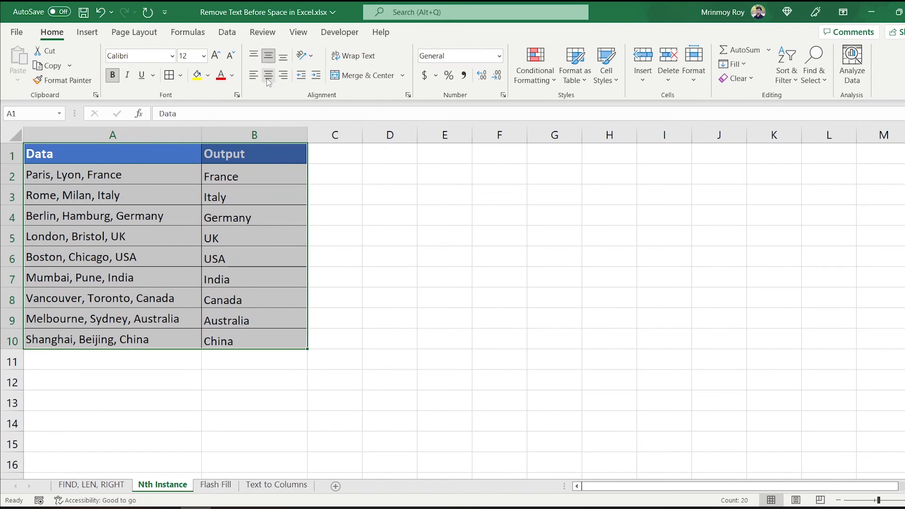
click(268, 75)
click(493, 361)
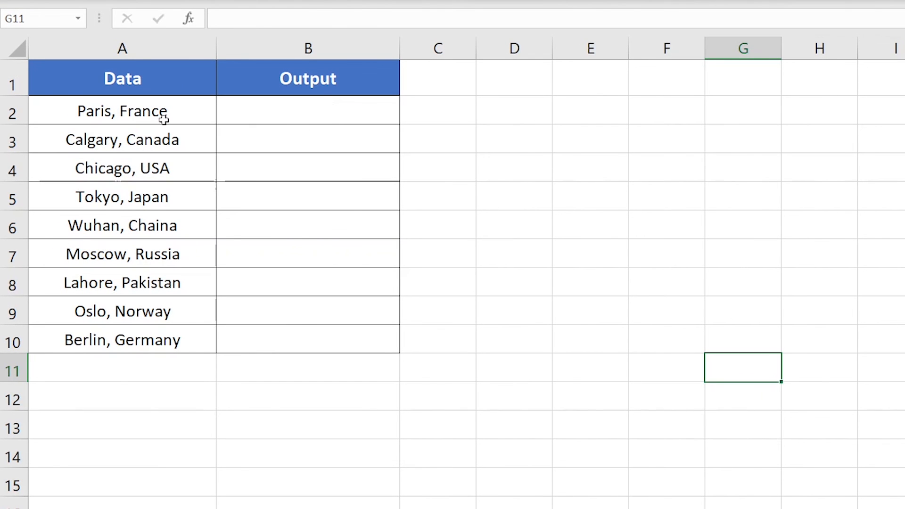
Enter France in B2 and Canada in B3, accepting the Flash Fill suggestions for the remaining Output cells down to B10
double_click(308, 115)
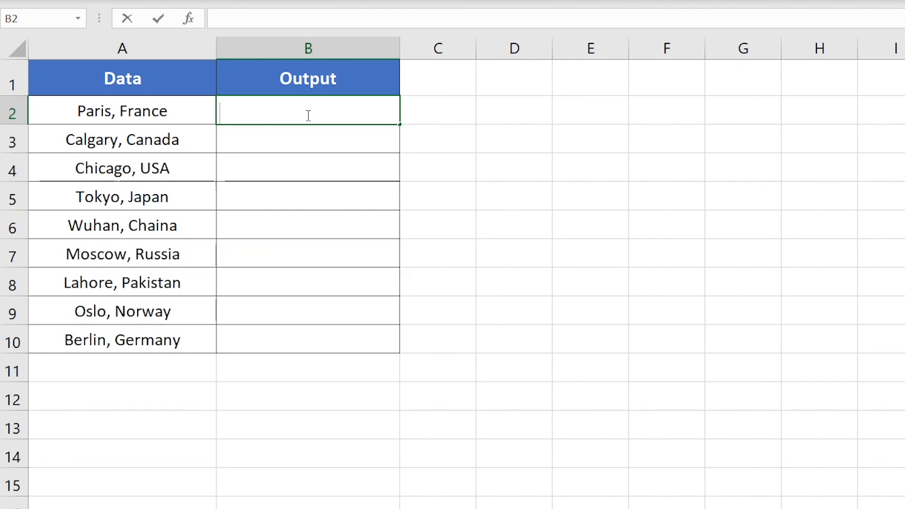
text(rance)
key(Return)
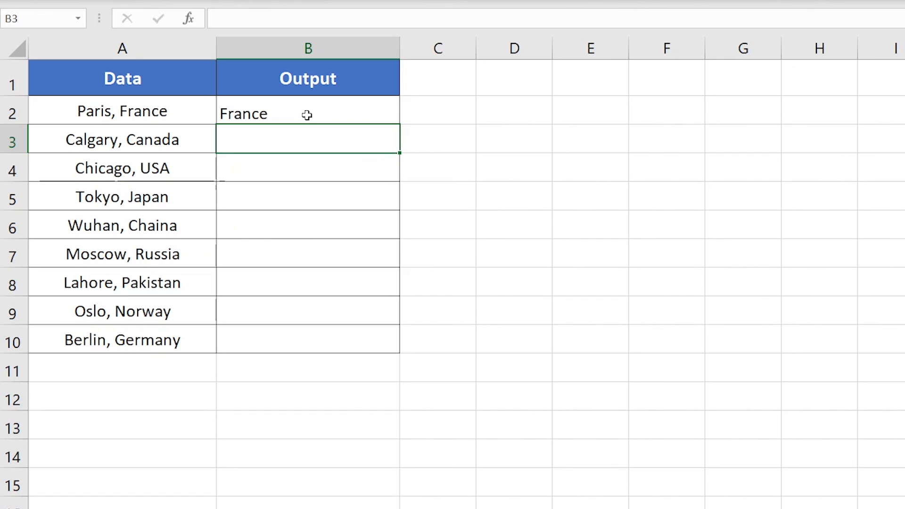
text(Canada)
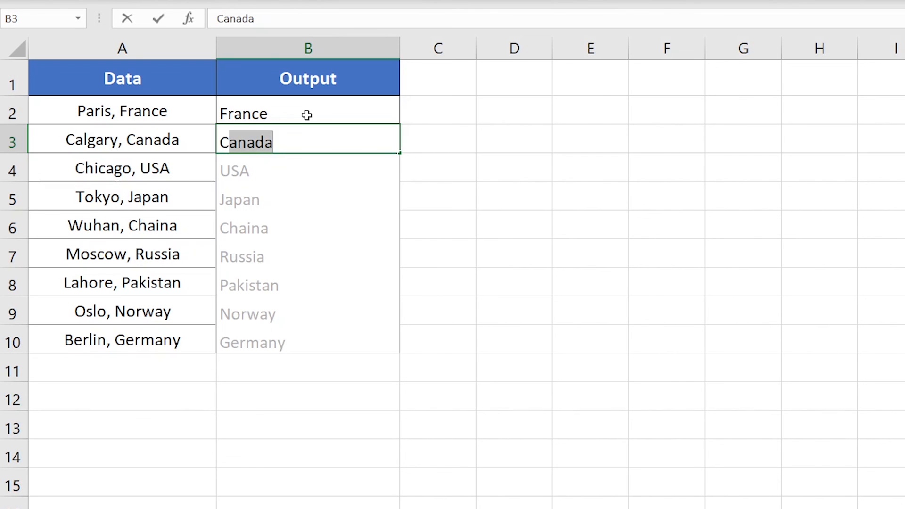
key(Return)
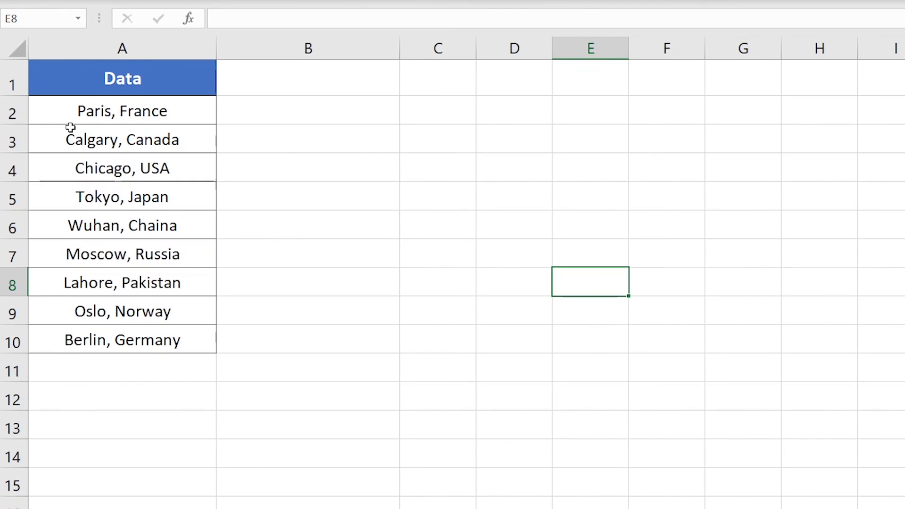
Start a Text to Columns conversion of the range A2:A10, keeping Delimited as the original data type
click(43, 181)
drag(55, 111, 144, 338)
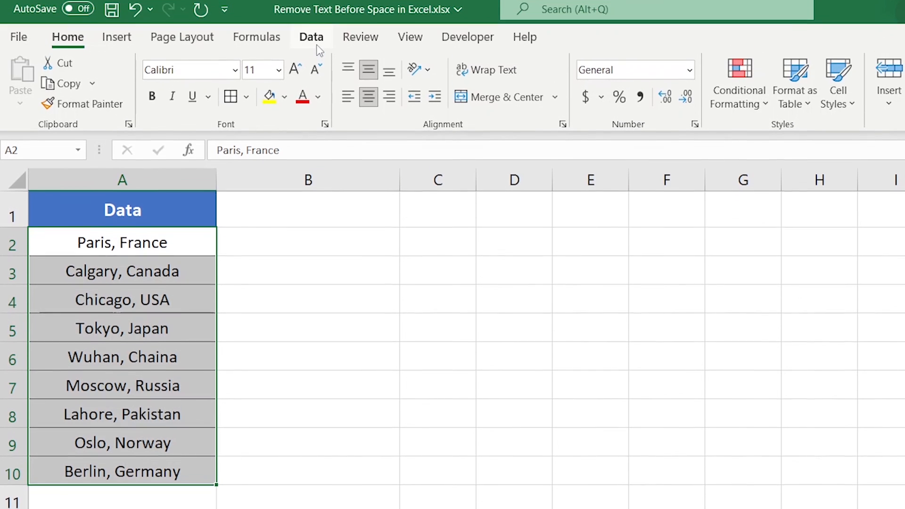
click(316, 50)
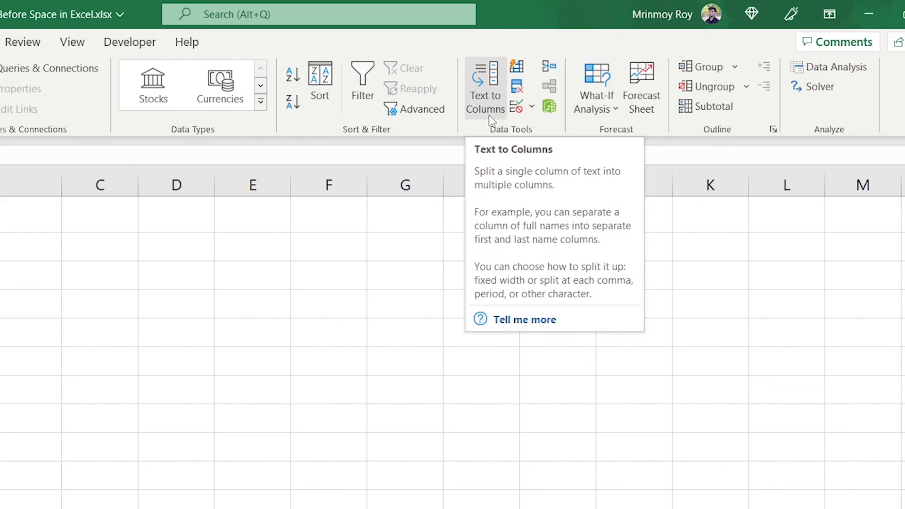
click(497, 100)
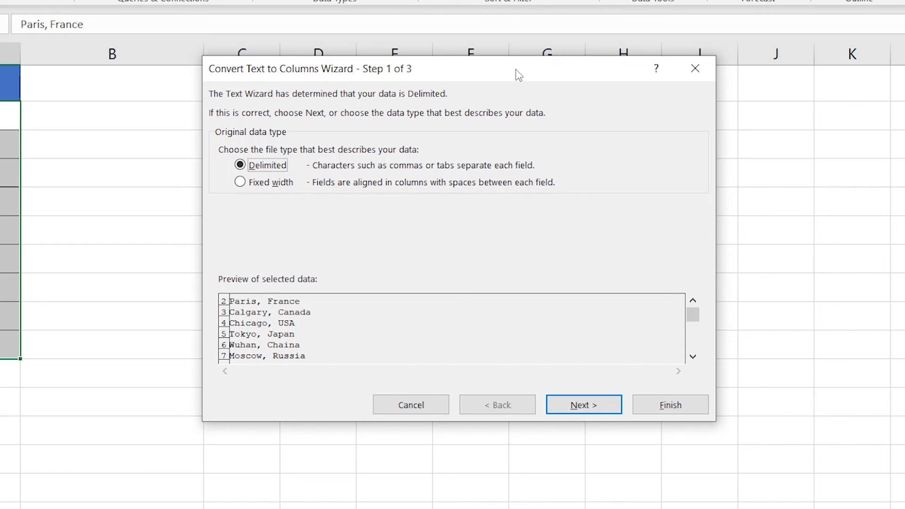
drag(519, 76, 512, 100)
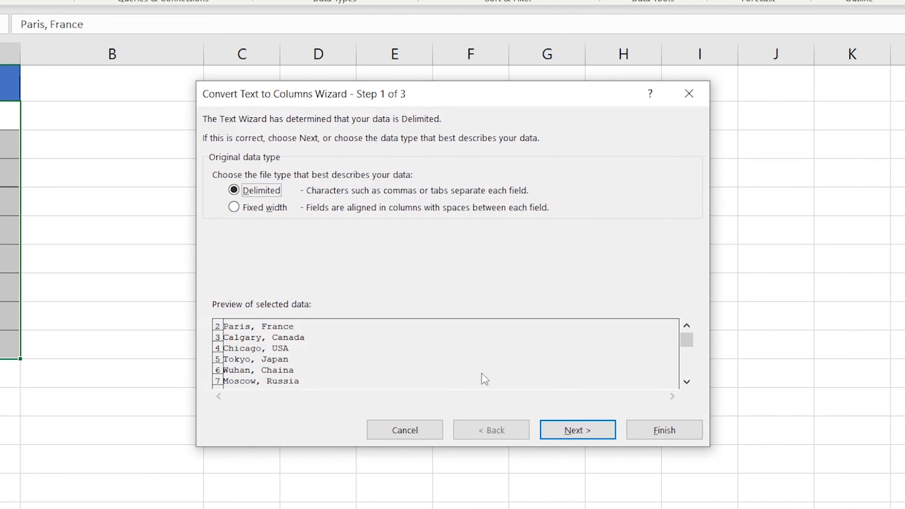
click(599, 431)
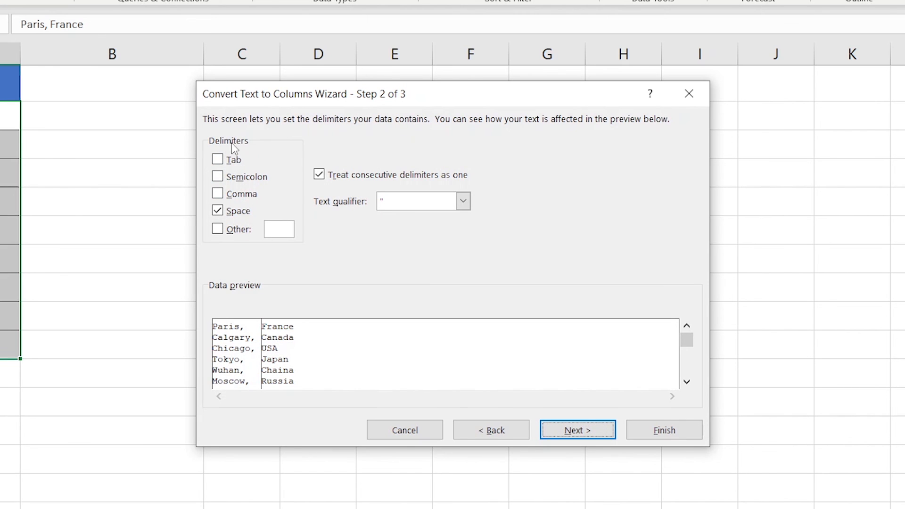
Use only Space as the delimiter for the split and continue to the column format settings
click(224, 214)
click(223, 214)
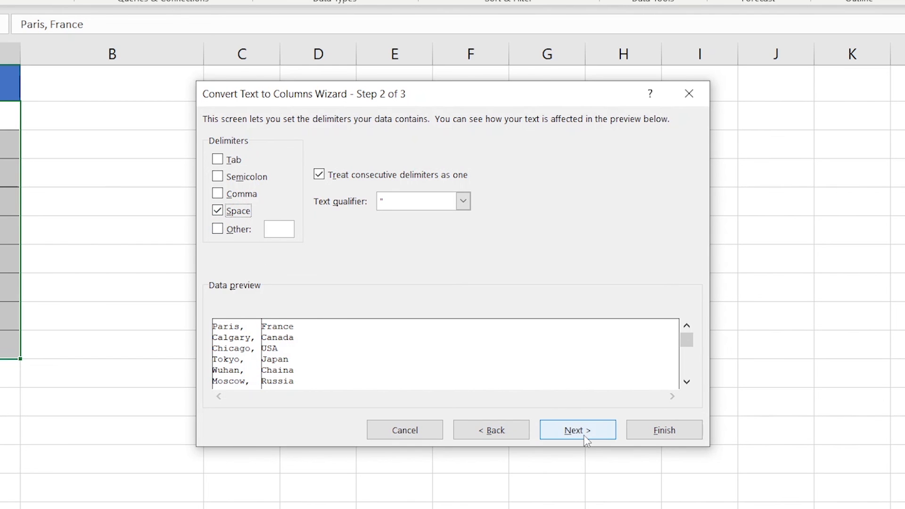
click(606, 433)
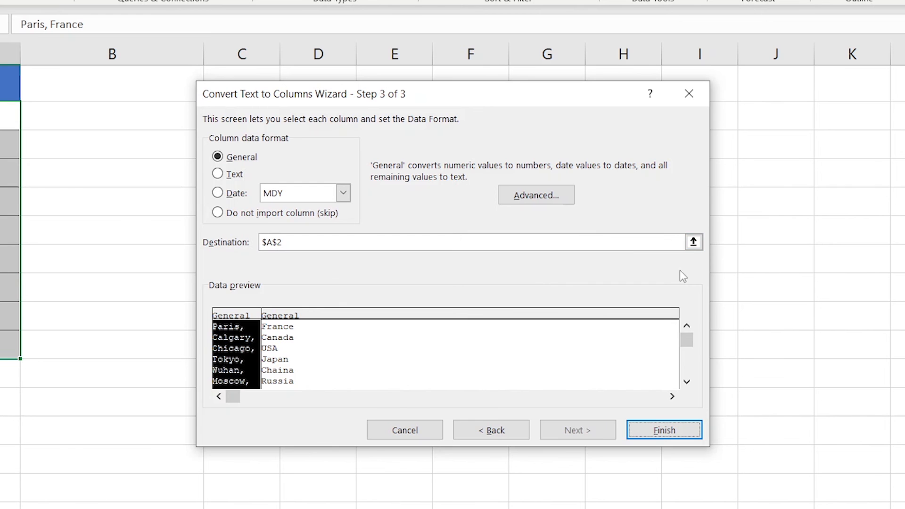
Set the destination of the split data to cell B2 and finish the conversion
click(694, 242)
click(110, 115)
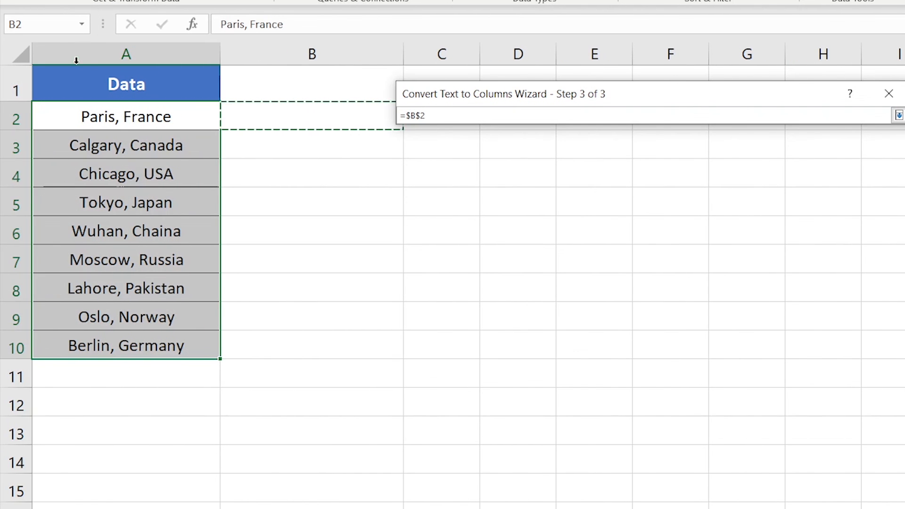
click(899, 116)
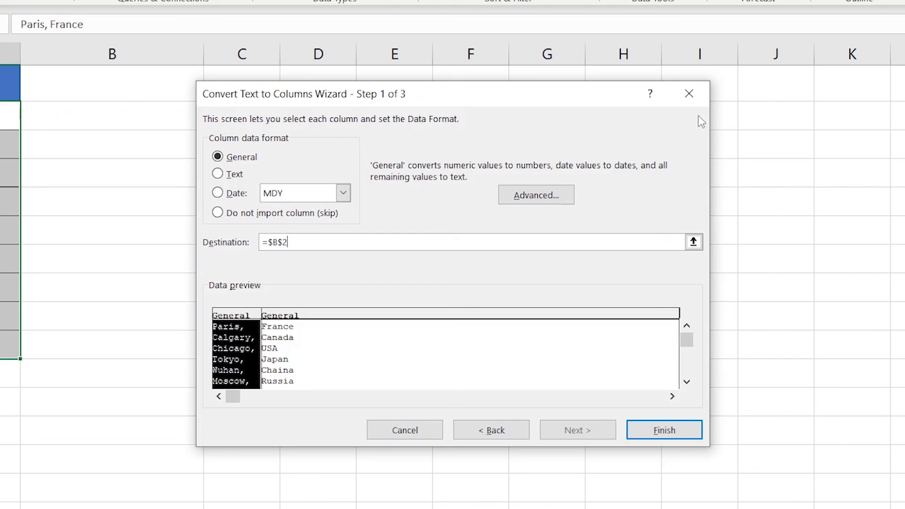
click(689, 429)
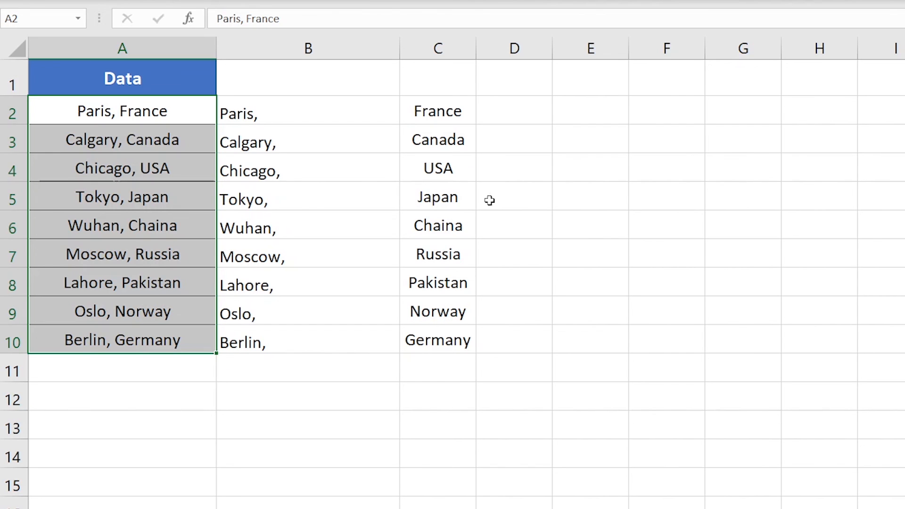
Cut the country names in C2:C10 and paste them at B2, replacing the city names
drag(452, 112, 461, 347)
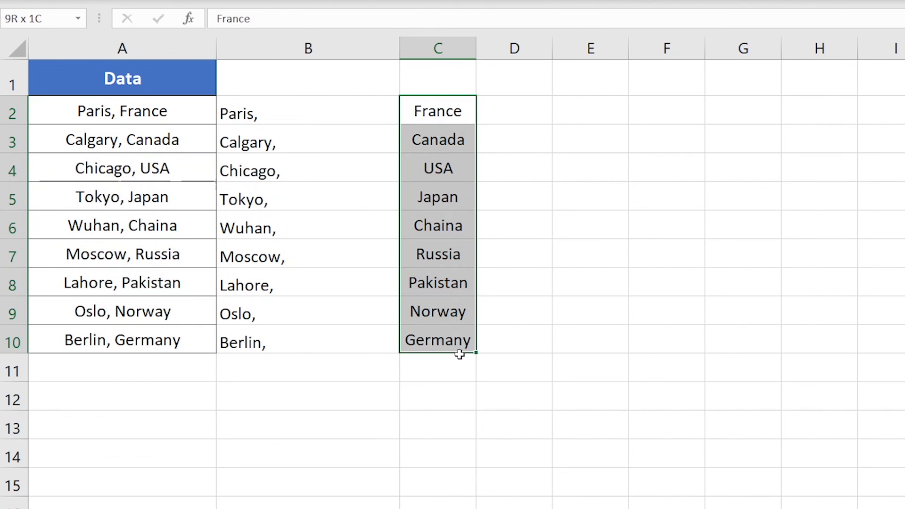
right_click(439, 167)
click(477, 84)
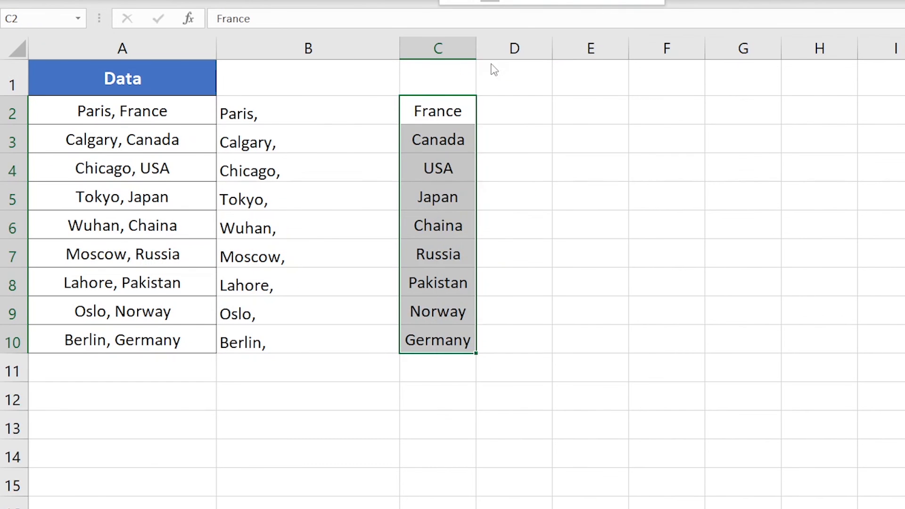
click(281, 118)
right_click(281, 118)
click(318, 138)
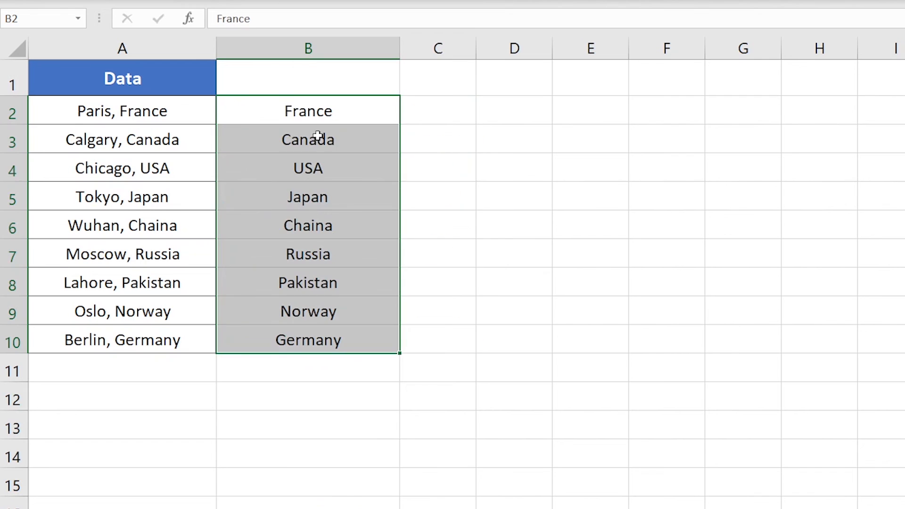